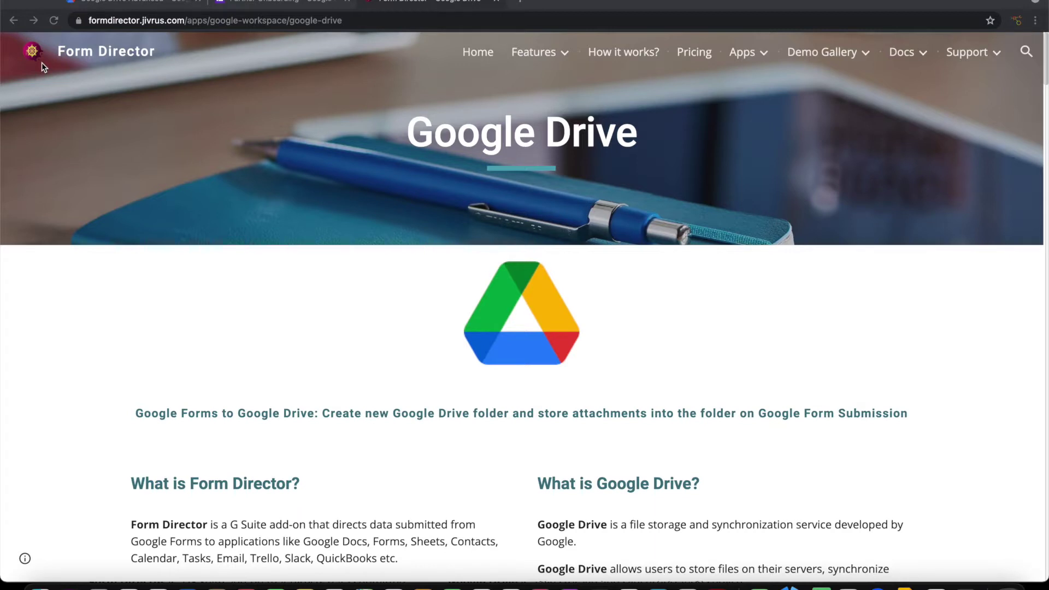
Step: Switch from the Form Director Google Drive page to the Partner Onboarding form editor tab
key("ctrl+shift+Tab")
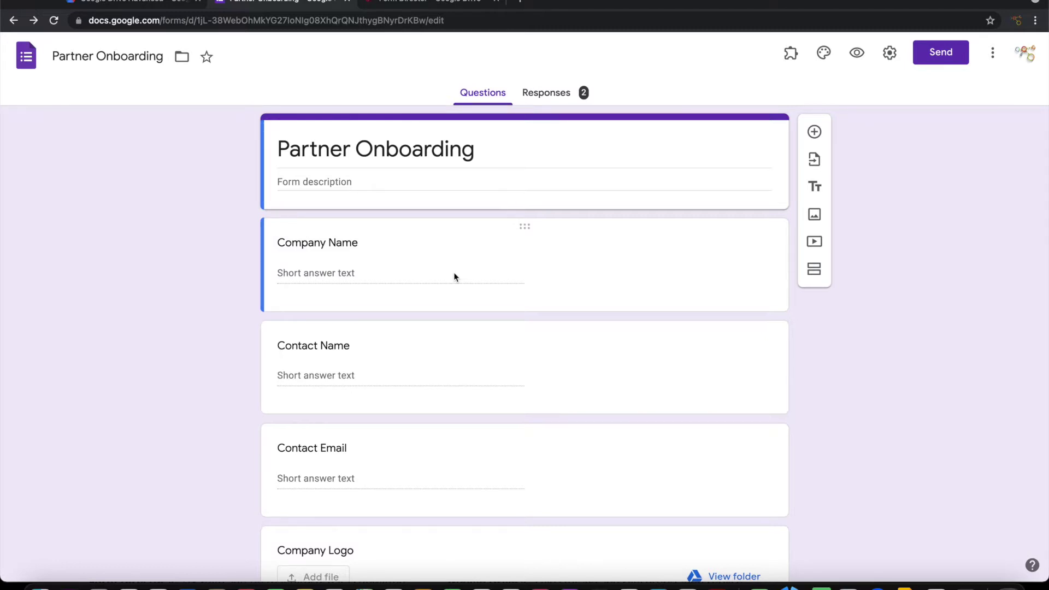
scroll(454, 276, "down", 3)
scroll(454, 277, "down", 3)
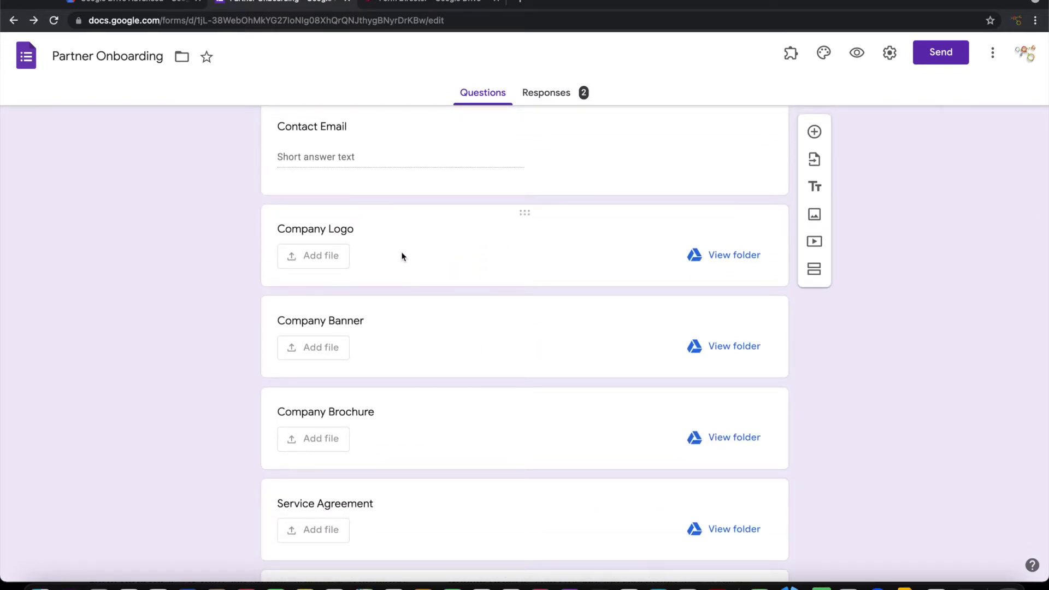
scroll(441, 345, "down", 2)
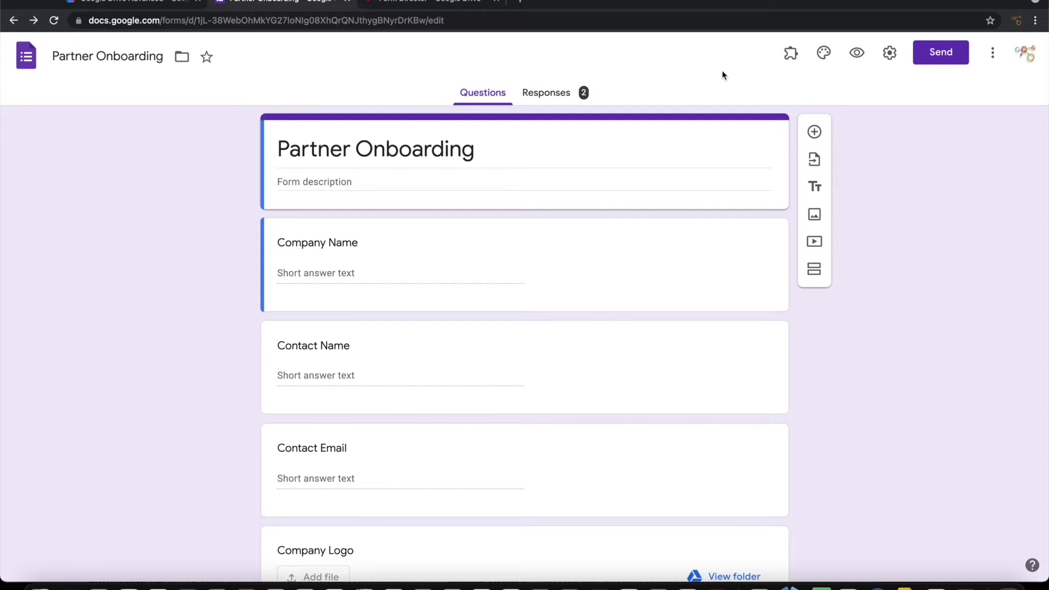
scroll(385, 282, "down", 7)
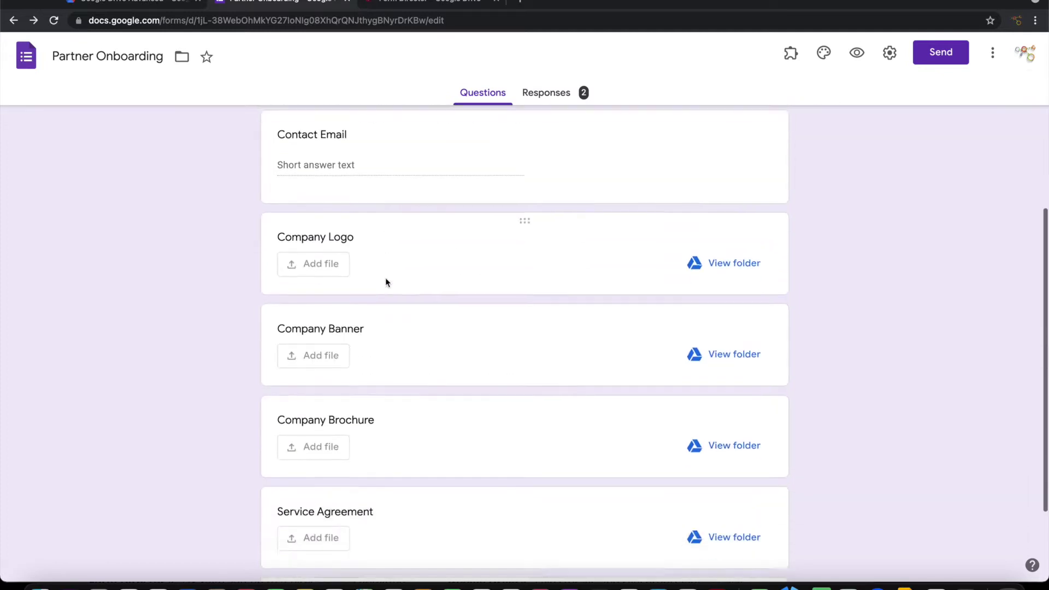
scroll(543, 503, "down", 2)
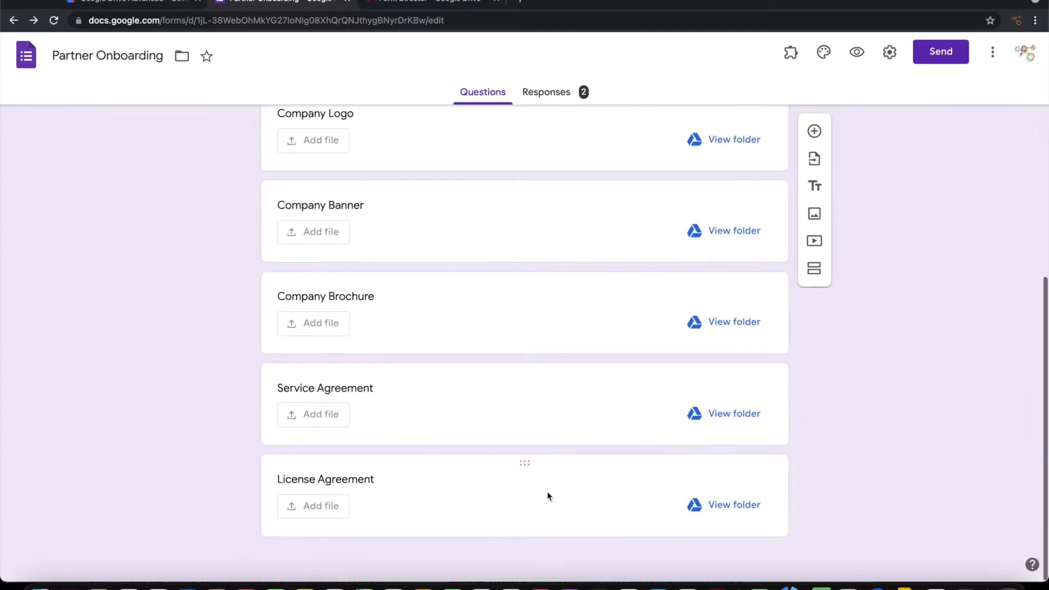
scroll(609, 262, "up", 8)
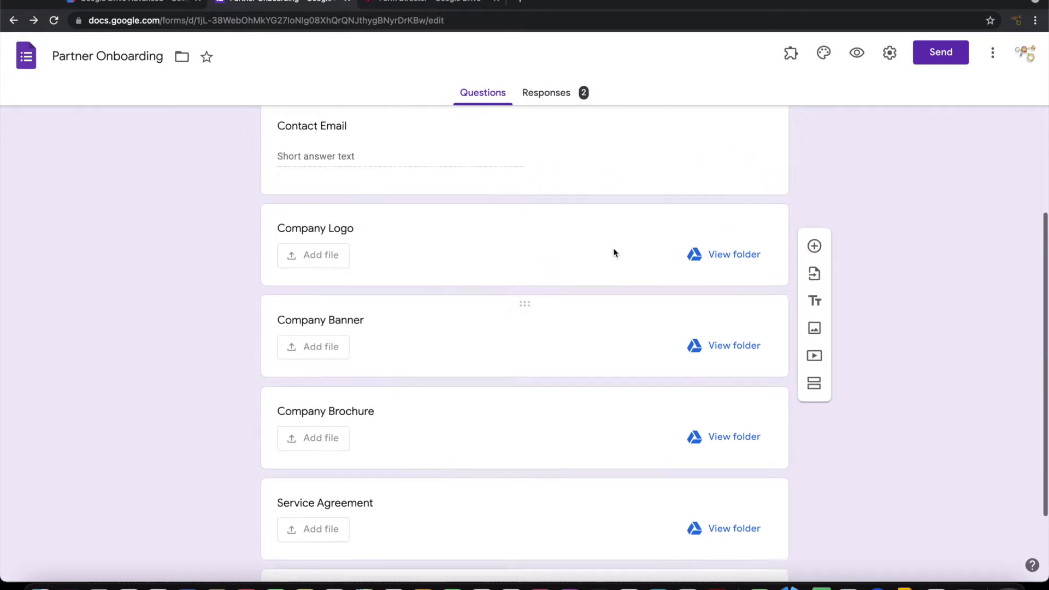
Step: Launch Form Director's Setup from the Add-ons menu
left_click(790, 61)
left_click(789, 61)
left_click(790, 61)
left_click(813, 124)
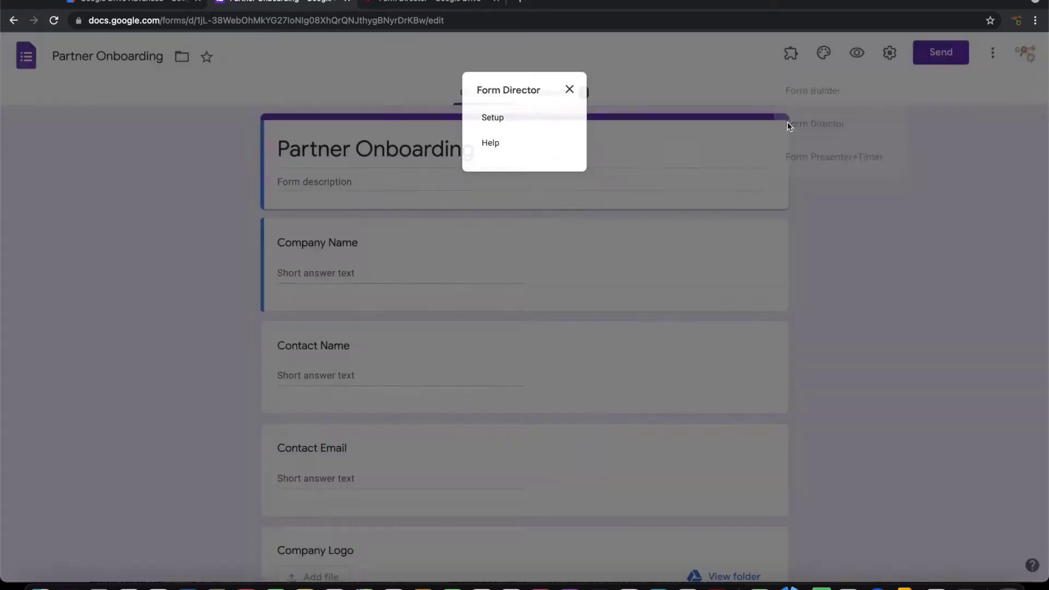
left_click(510, 112)
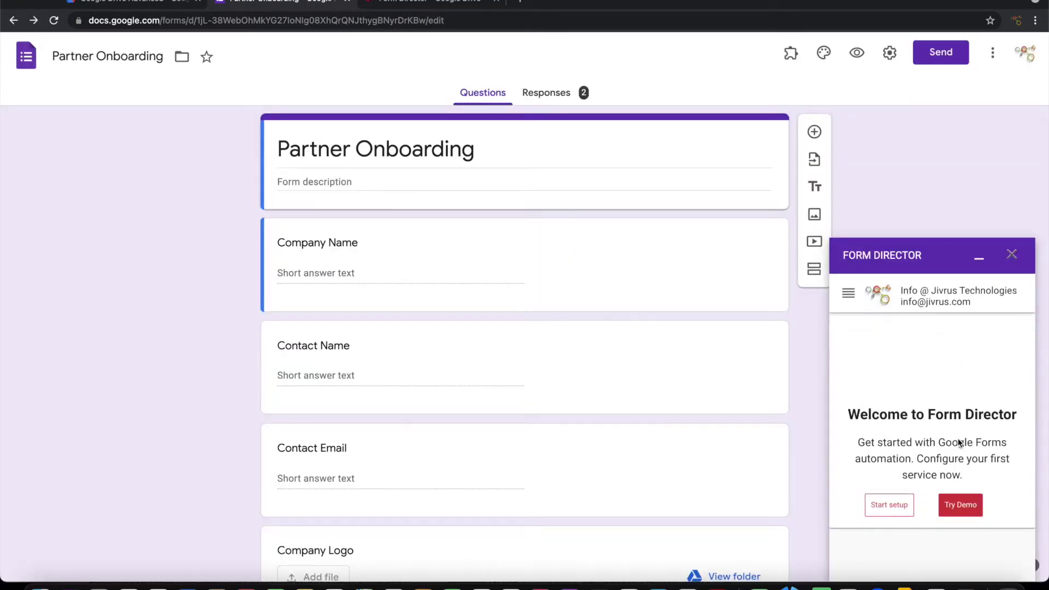
Step: Start a new service using Google Drive's Create Folder and view its configuration
left_click(894, 507)
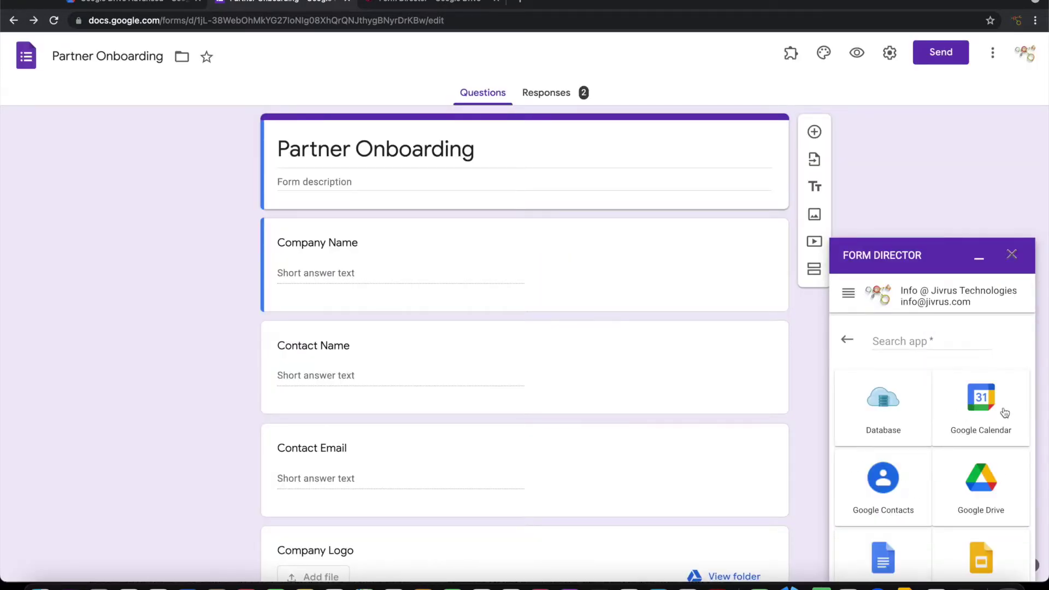
left_click(978, 485)
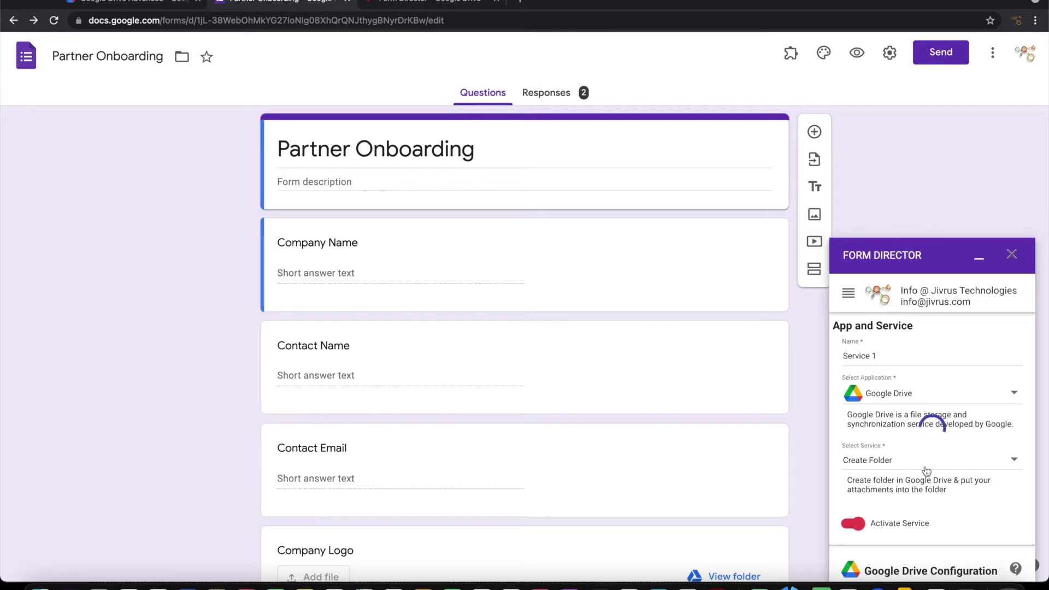
scroll(926, 471, "down", 5)
scroll(927, 470, "down", 2)
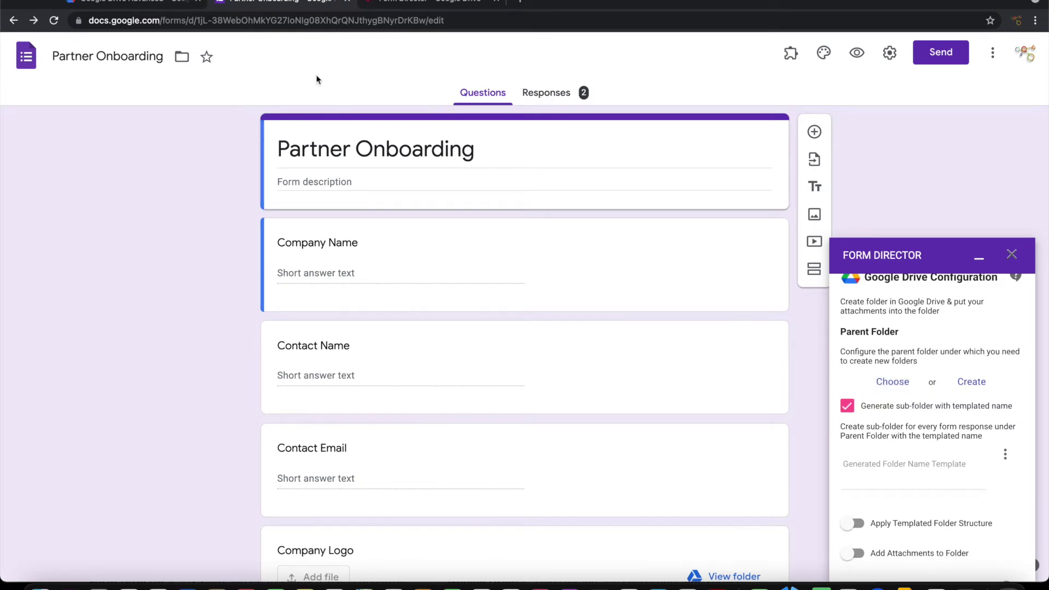
left_click(141, 6)
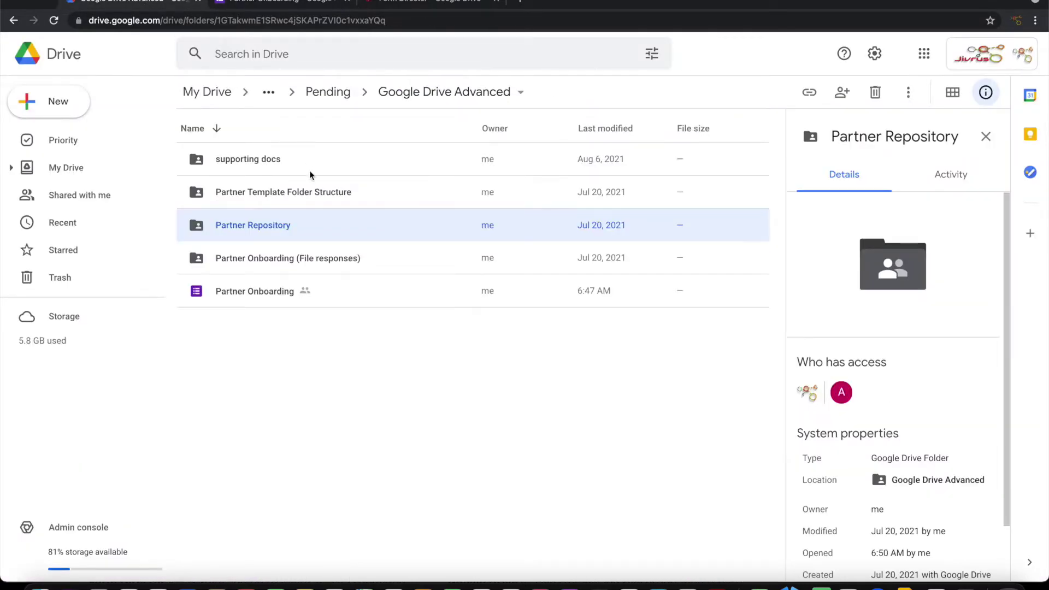
double_click(253, 225)
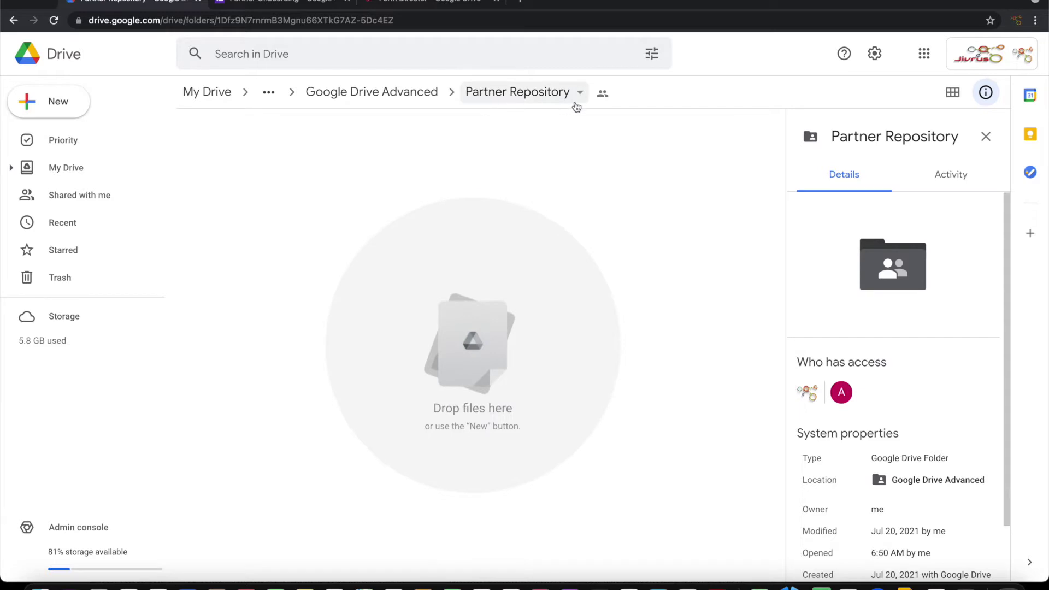
left_click(256, 9)
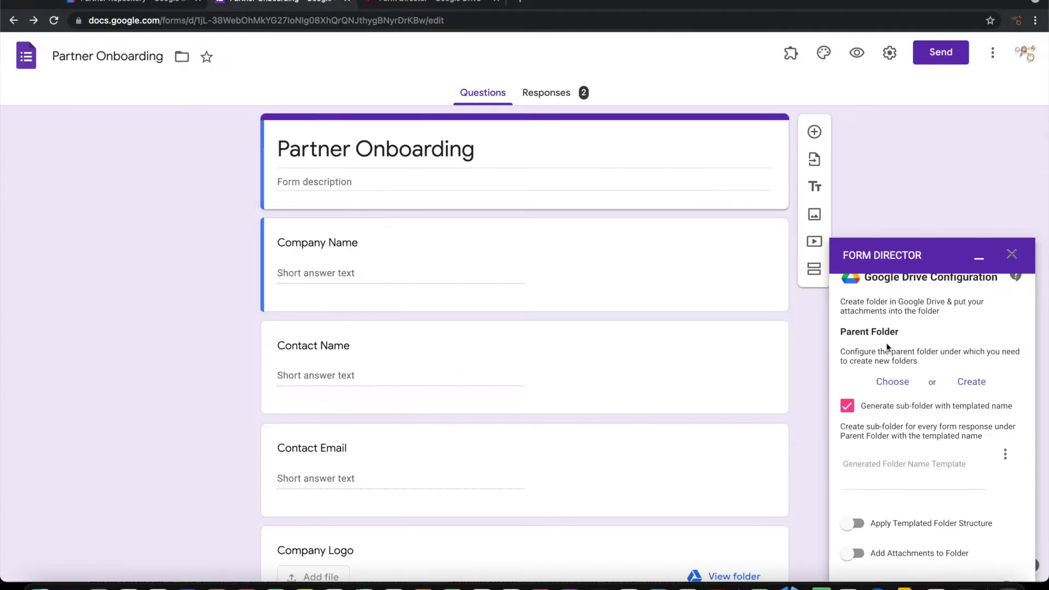
Step: Search for 'partner' and choose Partner Repository as the parent Drive folder
left_click(888, 384)
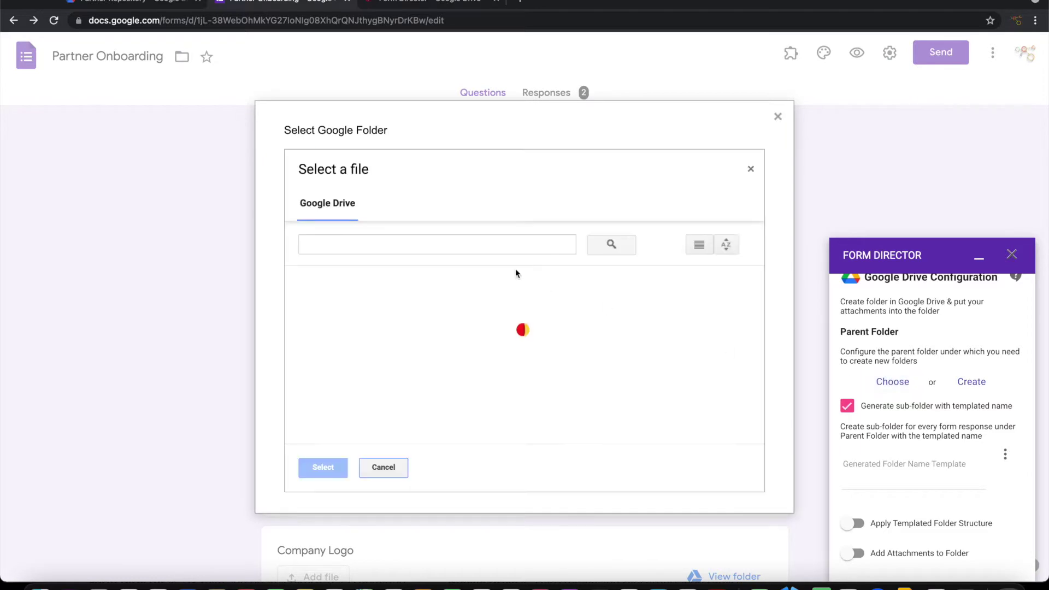
left_click(394, 244)
type("partner")
key("Return")
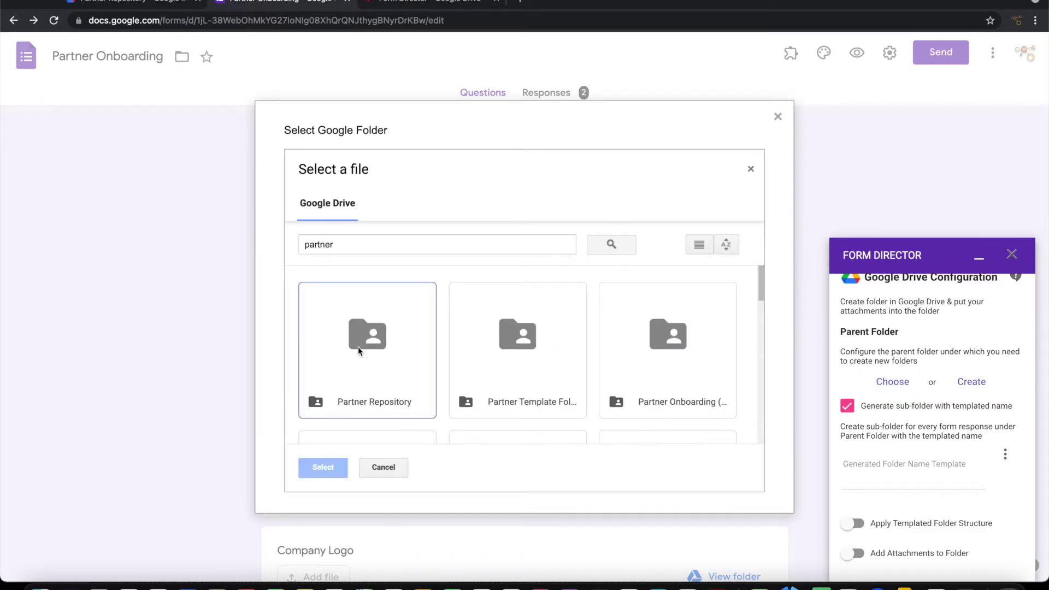
left_click(358, 346)
left_click(329, 471)
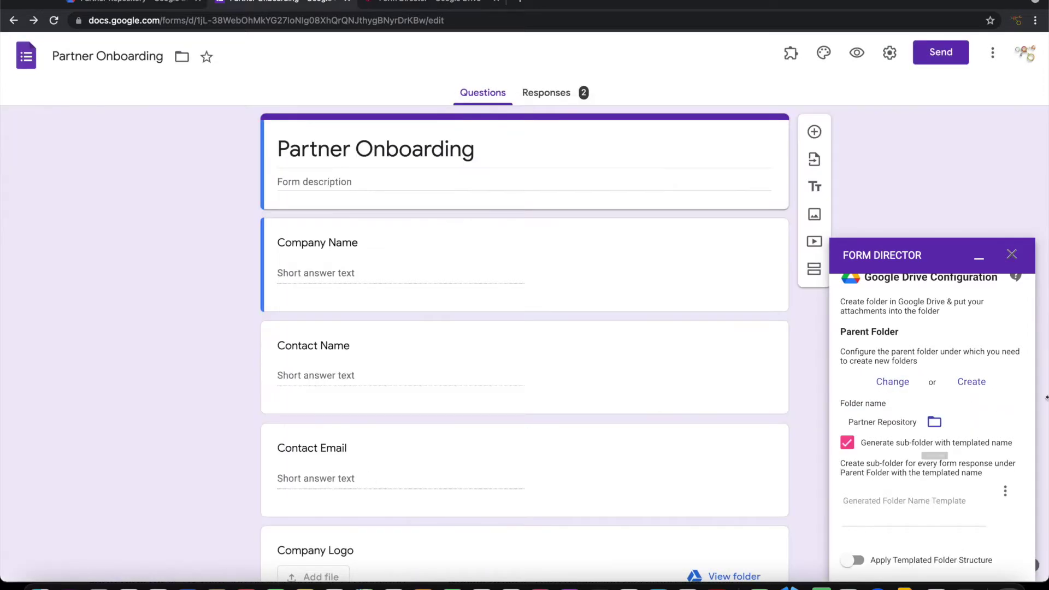
Step: Set the sub-folder name template to the ${Company Name} field
scroll(963, 458, "down", 2)
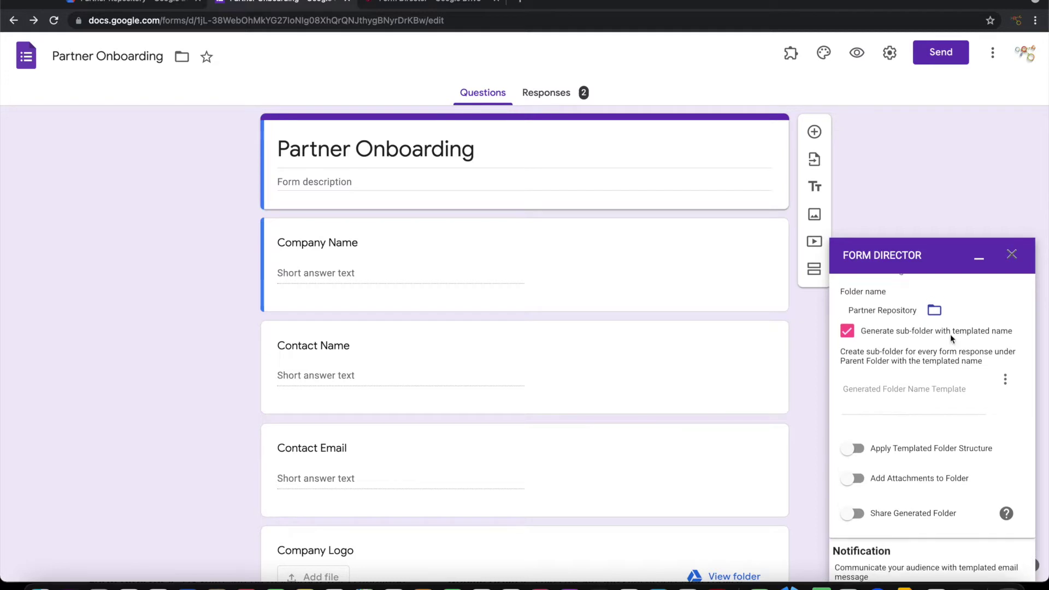
scroll(949, 333, "up", 1)
left_click(876, 430)
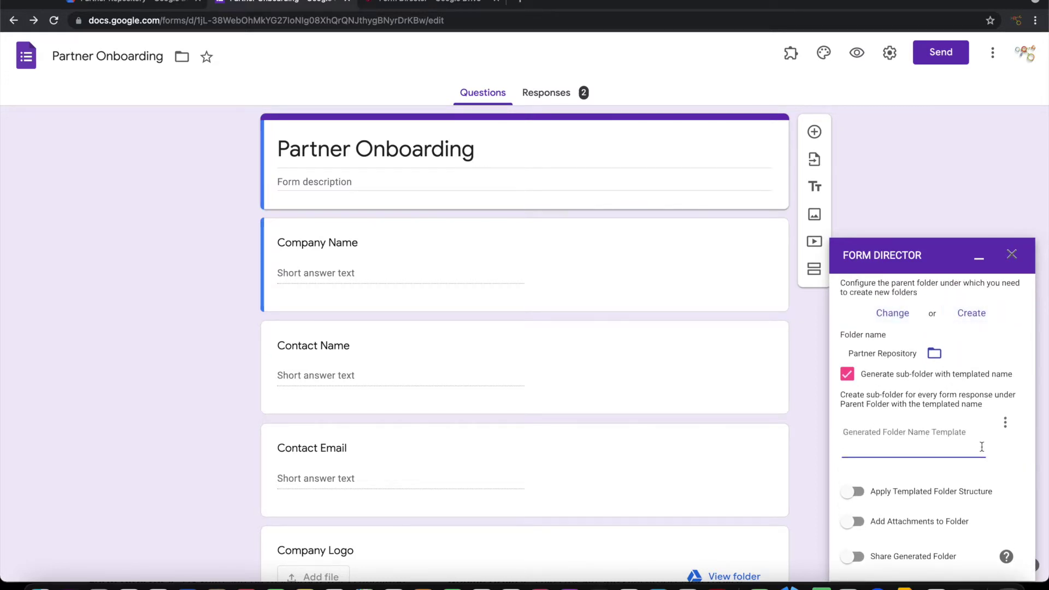
left_click(1005, 423)
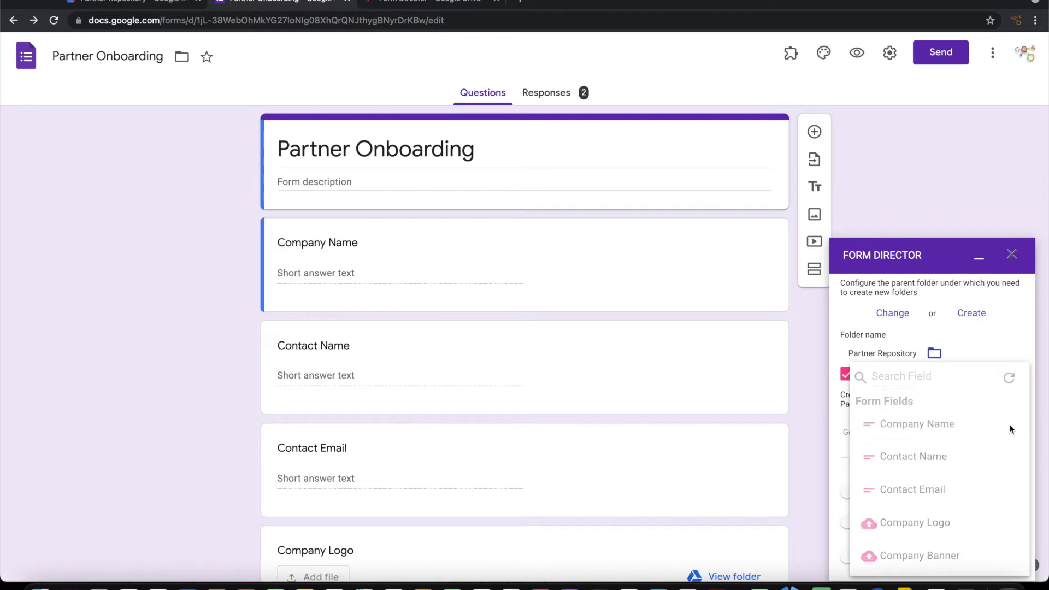
left_click(938, 426)
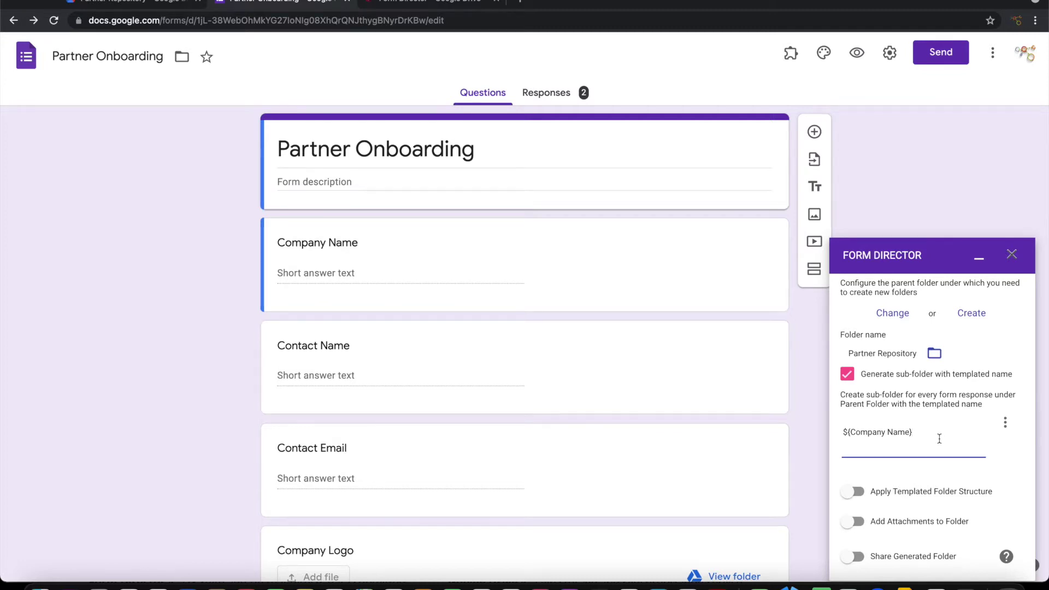
scroll(861, 443, "down", 5)
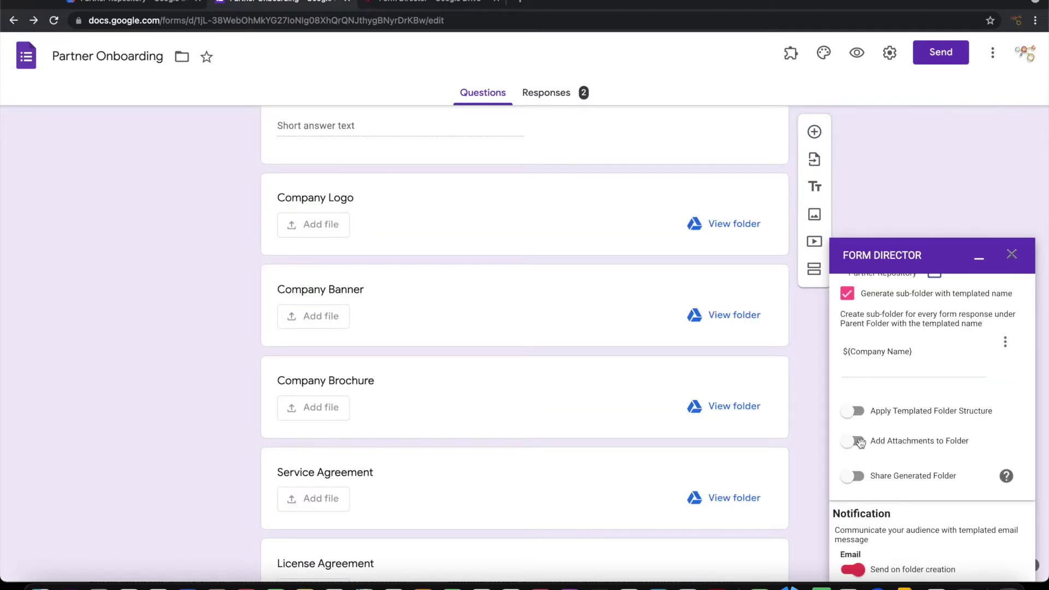
Step: Enable attachments in the folder for Company Logo, Banner, Brochure, Service and License Agreement
left_click(860, 442)
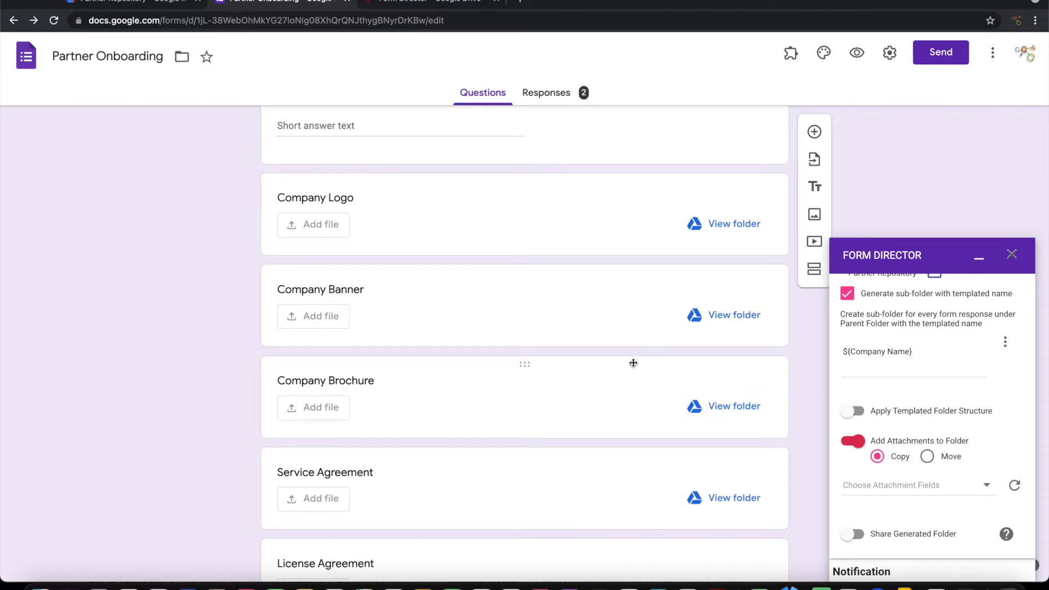
scroll(633, 362, "down", 3)
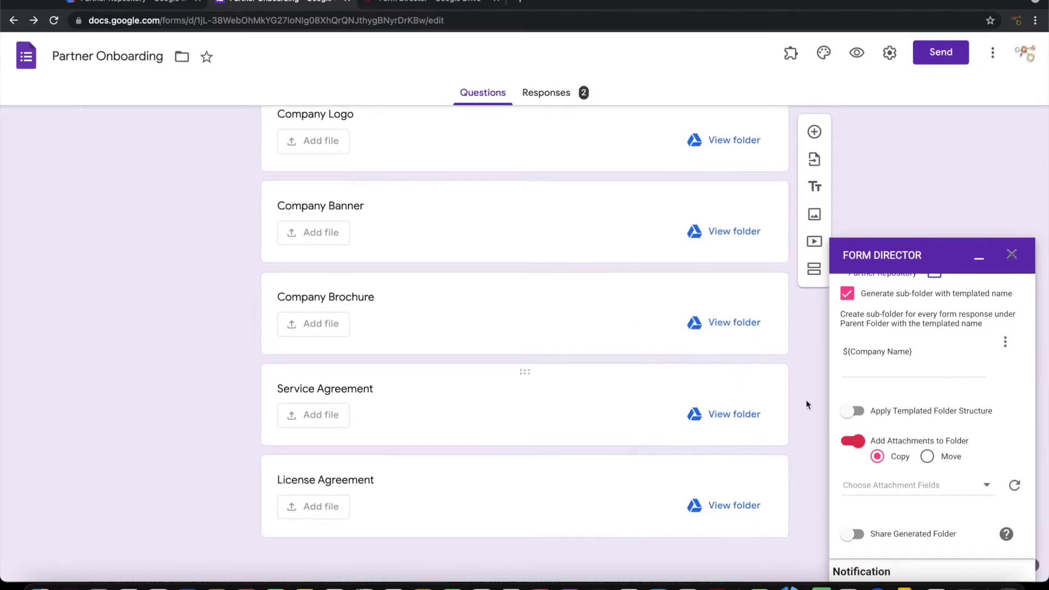
left_click(909, 486)
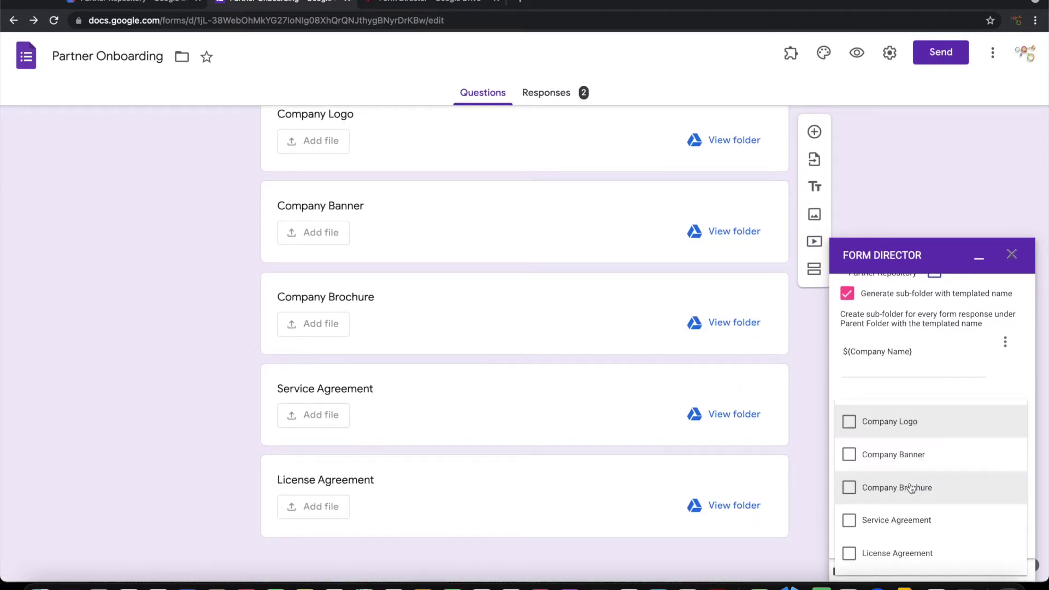
left_click(848, 425)
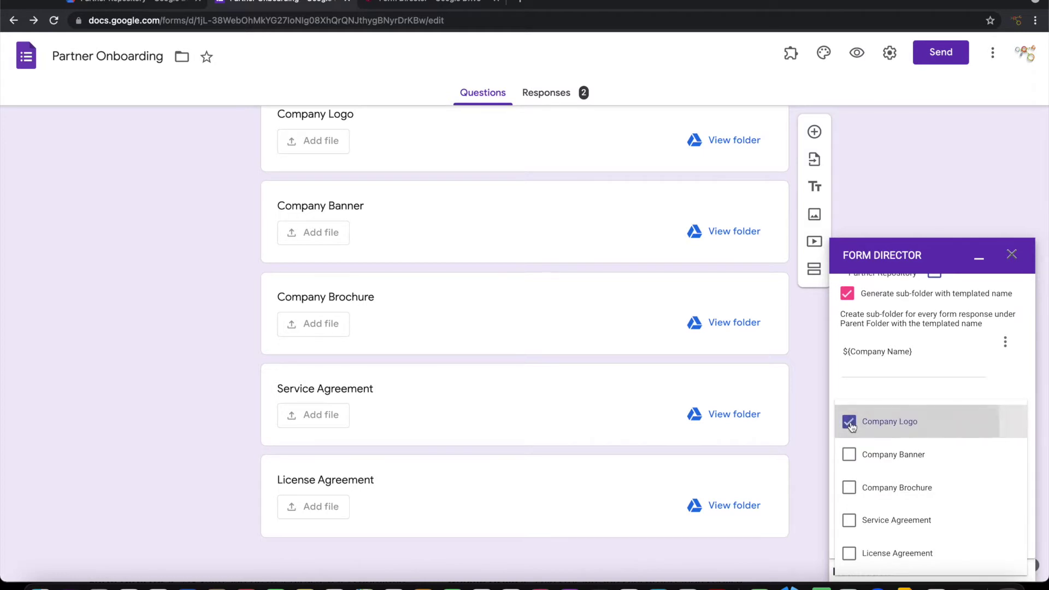
left_click(852, 457)
left_click(849, 487)
left_click(848, 520)
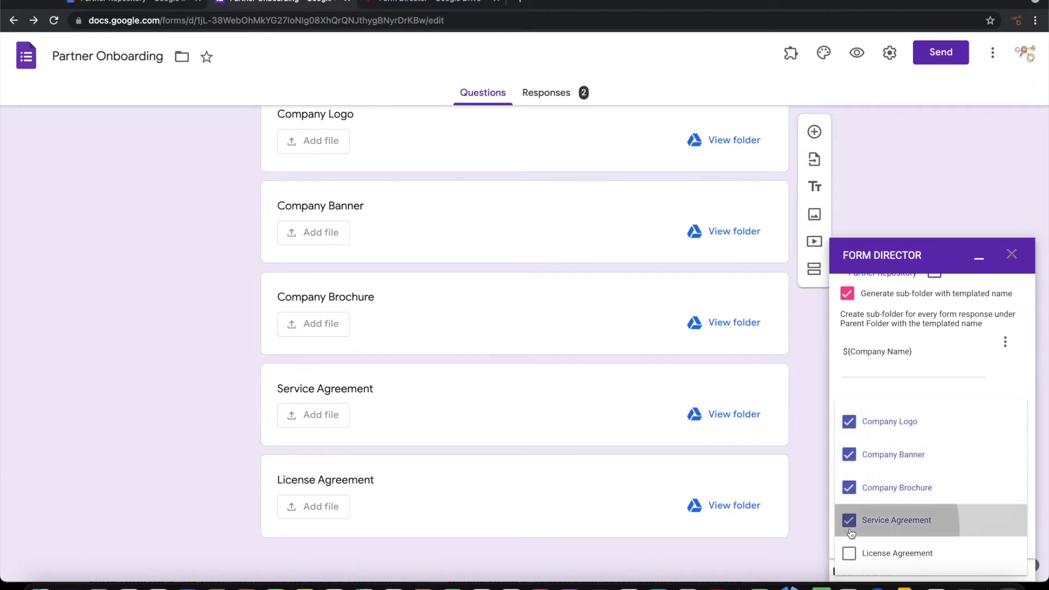
left_click(848, 552)
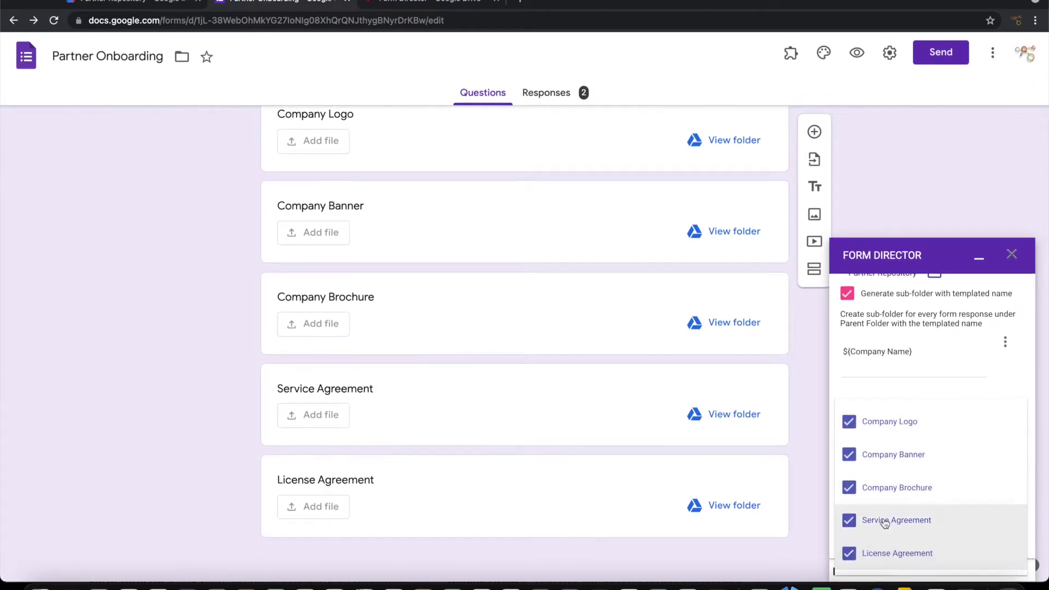
left_click(1023, 368)
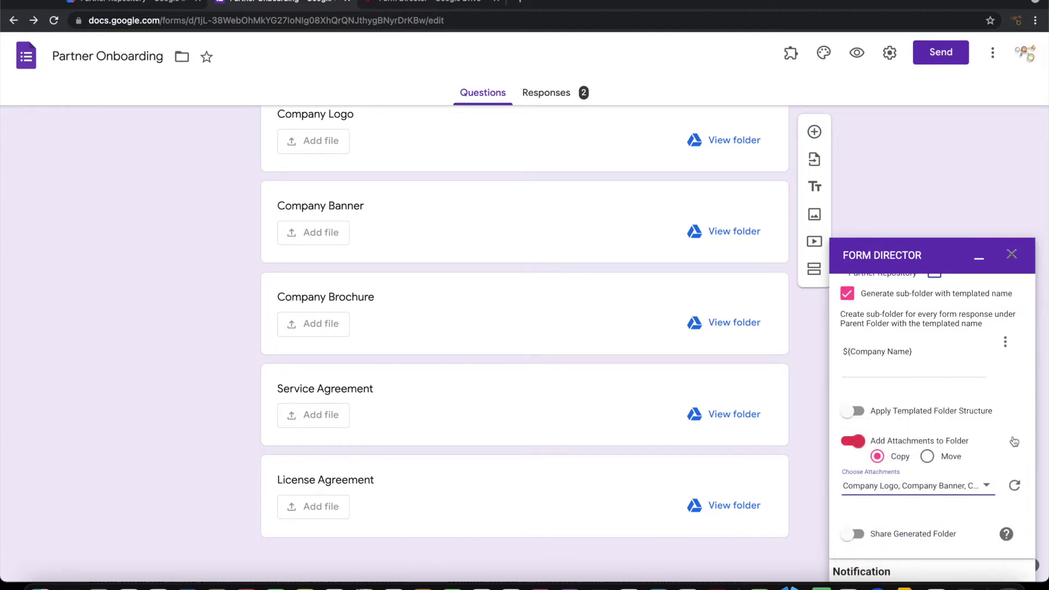
Step: Switch off the 'Send on folder creation' email
scroll(1012, 439, "down", 3)
scroll(1005, 469, "down", 3)
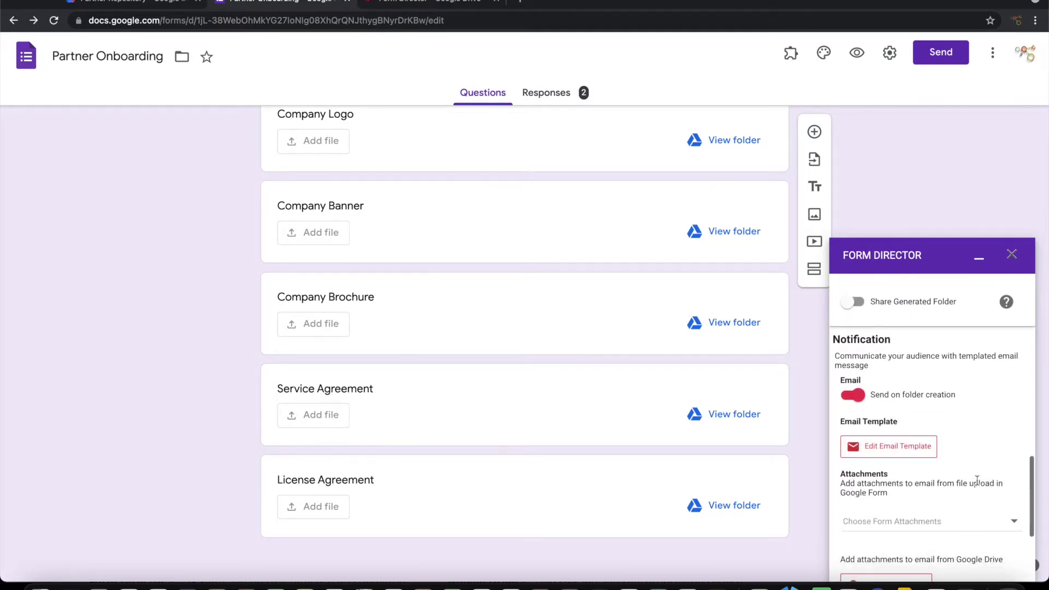
left_click(850, 395)
Step: Save Service 1 and open the live Partner Onboarding form for a test
left_click(861, 567)
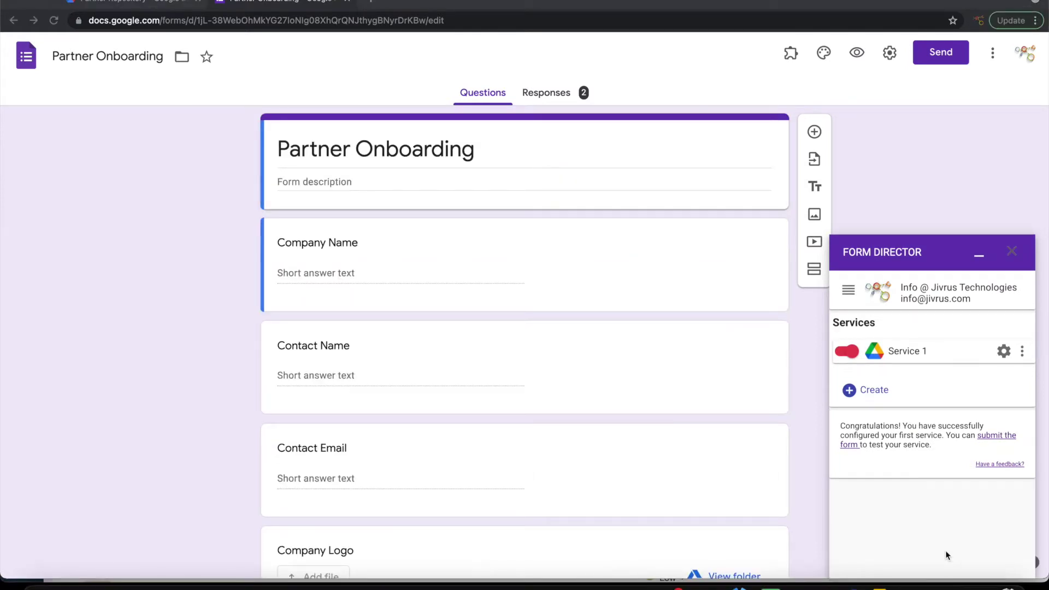
left_click(997, 436)
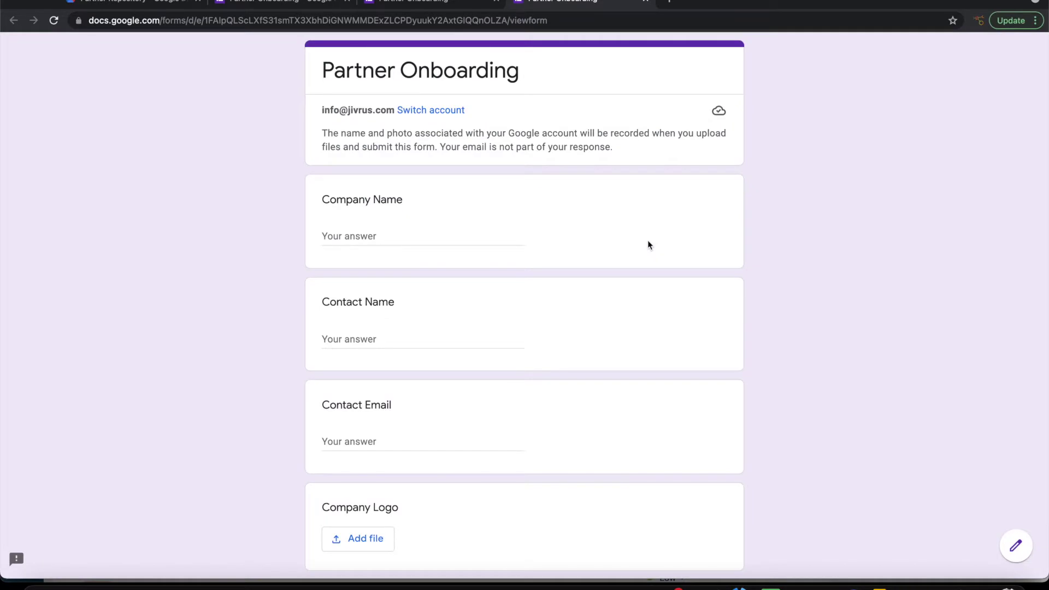
Step: Enter company name 'SharingTree', then the contact's name and e-mail address
left_click(401, 234)
type("Sharein")
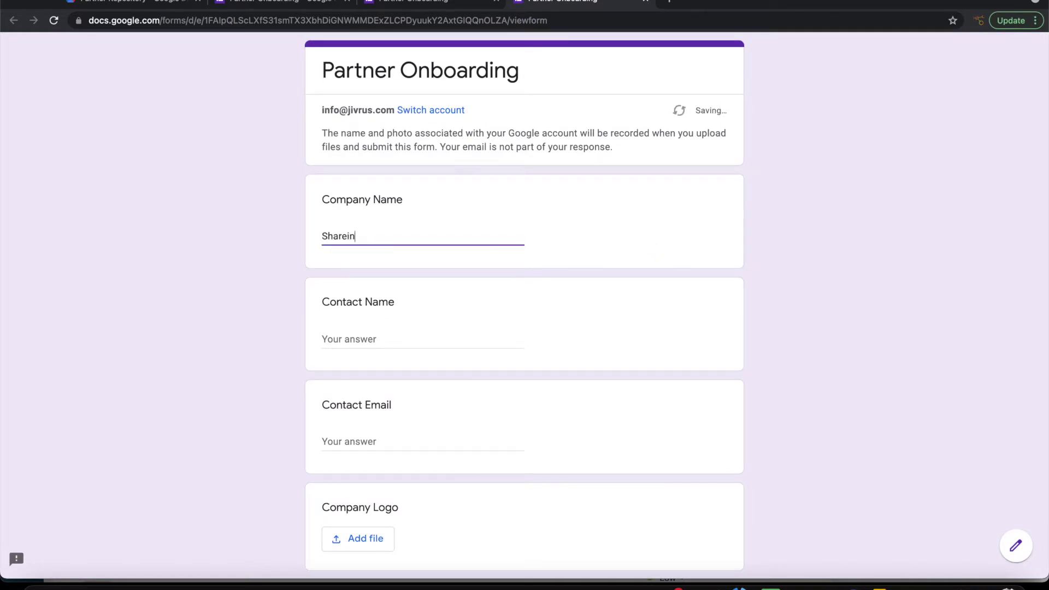
type("g")
key("BackSpace")
key("BackSpace")
key("BackSpace")
key("BackSpace")
type("ingTree")
key("Tab")
key("Tab")
key("Tab")
Step: Upload the SharingTree logo and banner images to the Company Logo and Banner questions
key("Return")
left_click(524, 315)
double_click(336, 253)
left_click(202, 504)
left_click(358, 304)
left_click(534, 313)
double_click(326, 269)
left_click(199, 503)
left_click(417, 309)
Step: Upload the SharingTree brochure, service agreement and license agreement PDFs
left_click(524, 315)
left_click(359, 231)
double_click(360, 231)
left_click(201, 504)
left_click(363, 388)
left_click(525, 313)
double_click(348, 219)
left_click(201, 504)
left_click(426, 237)
left_click(524, 315)
double_click(364, 211)
left_click(205, 510)
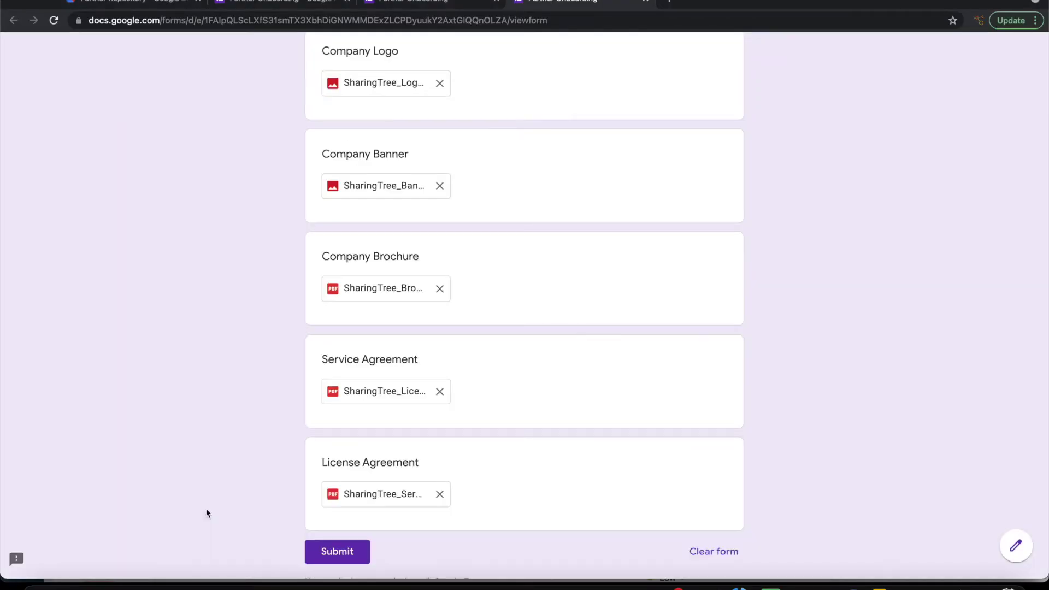
Step: Review the filled-in response, then check the Partner Repository folder in Drive
scroll(608, 345, "up", 8)
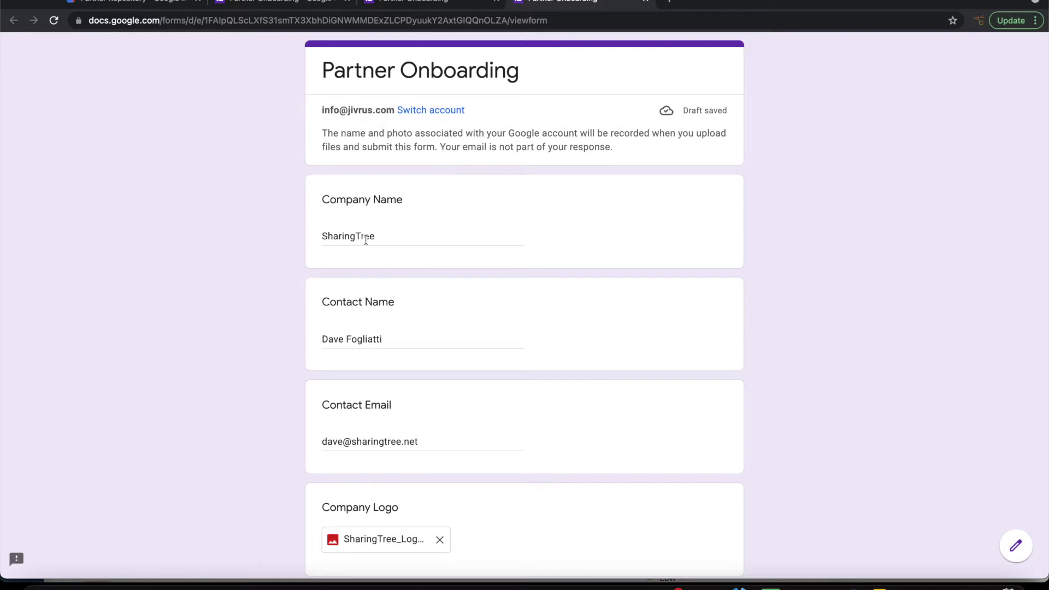
scroll(526, 390, "down", 3)
scroll(526, 392, "down", 2)
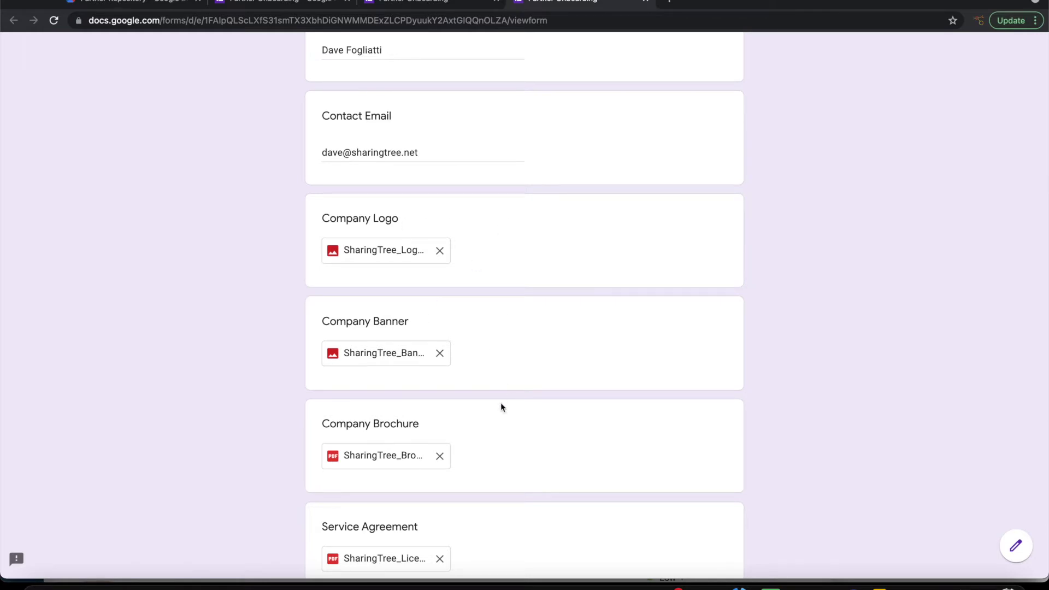
scroll(499, 452, "down", 1)
scroll(498, 452, "down", 1)
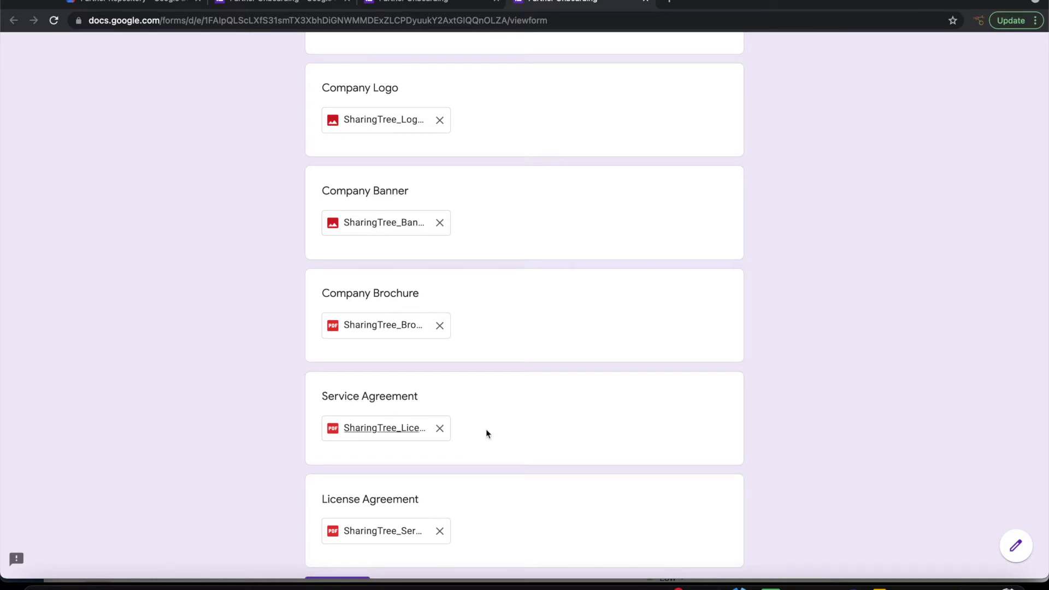
scroll(508, 468, "down", 1)
scroll(508, 472, "down", 2)
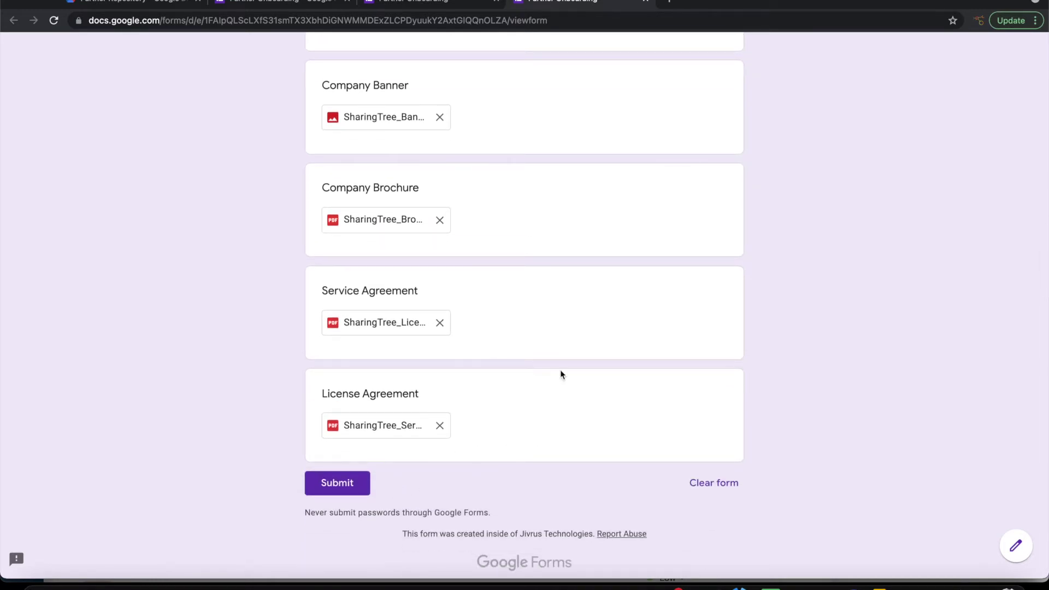
left_click(149, 2)
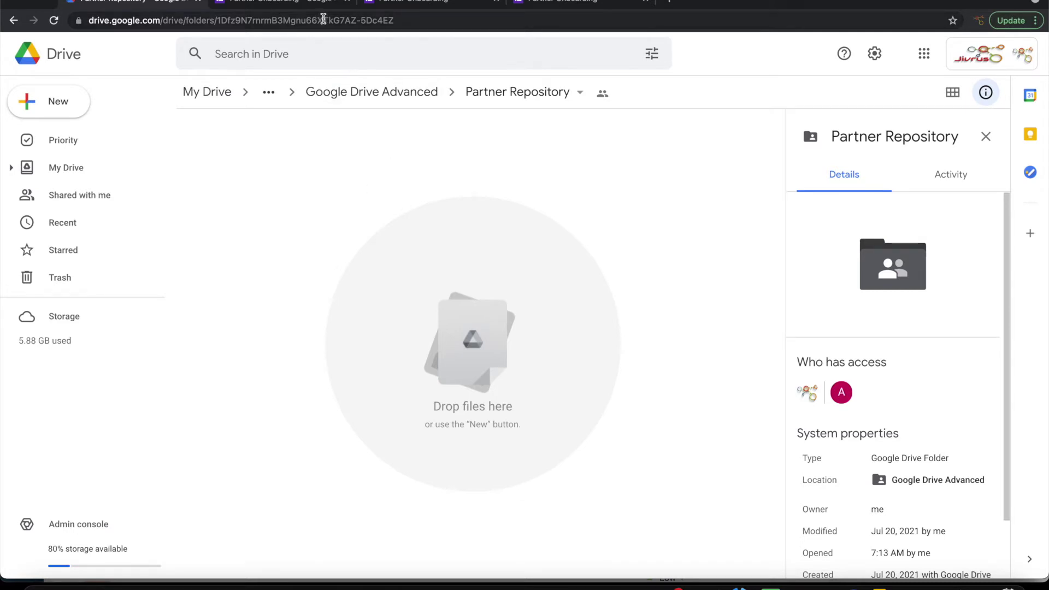
Step: Submit the SharingTree test response, then move to the Partner Repository Drive tab
left_click(527, 2)
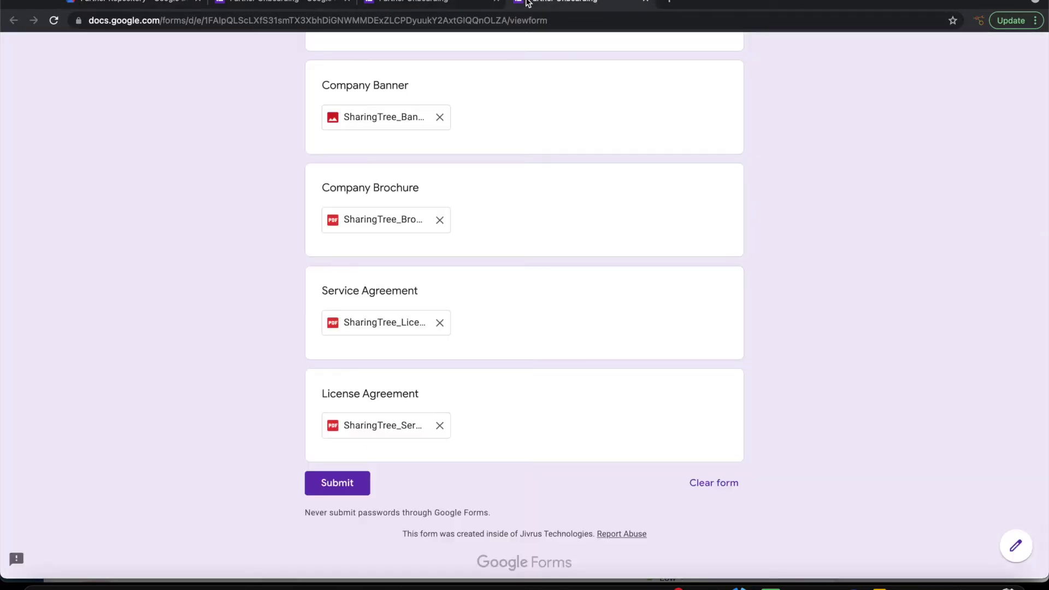
left_click(344, 481)
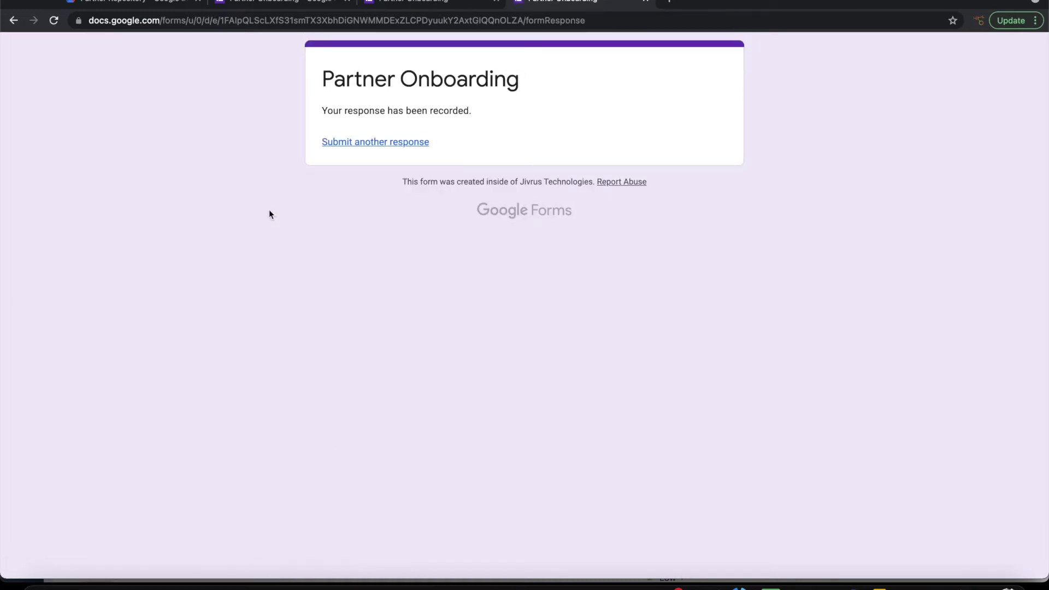
left_click(175, 4)
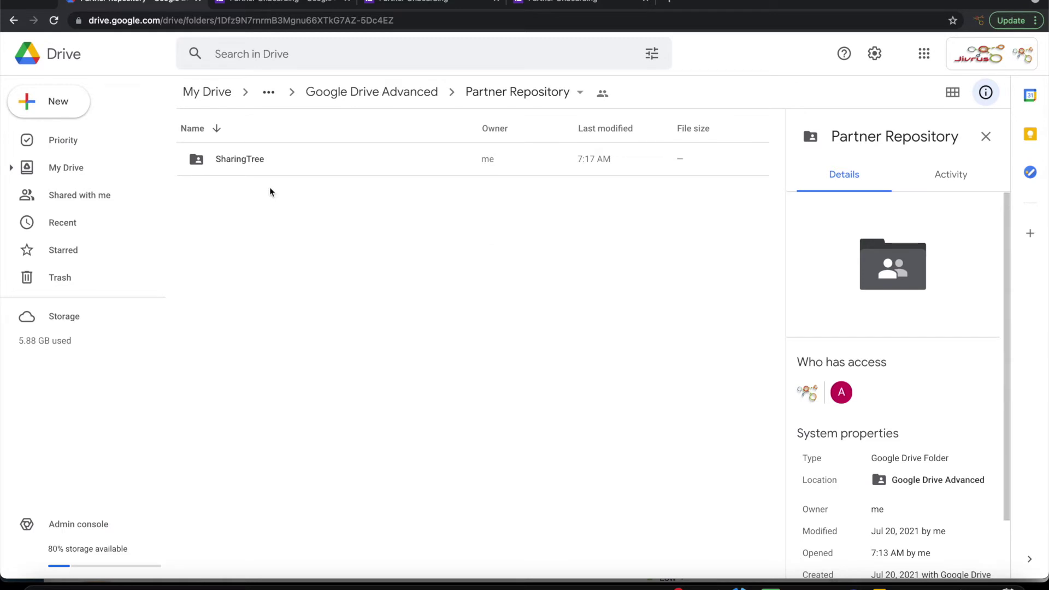
Step: Open the SharingTree folder to check its five files, then return to Partner Repository
double_click(245, 160)
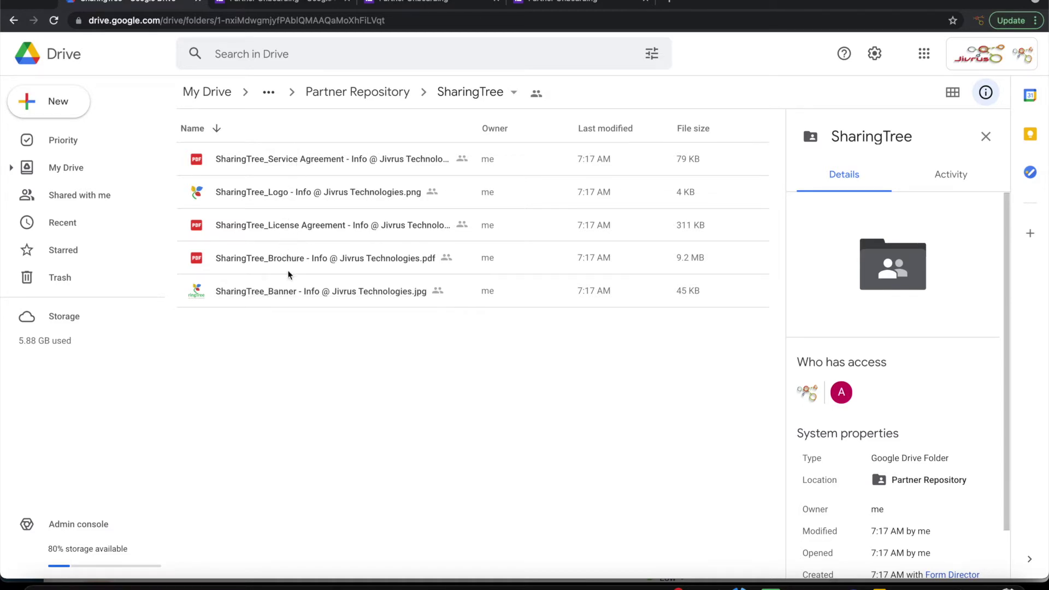
left_click(362, 92)
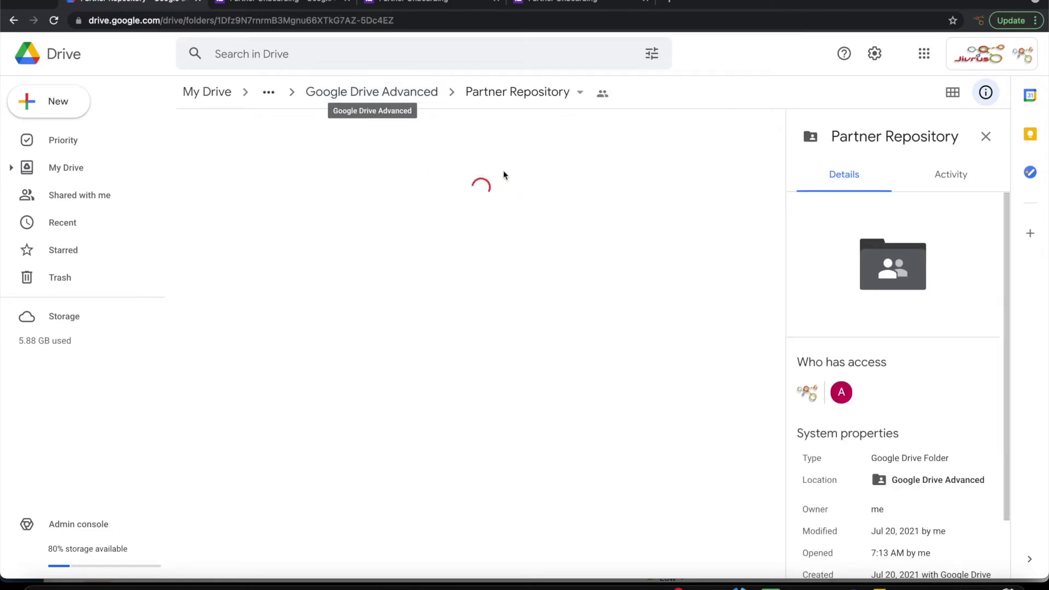
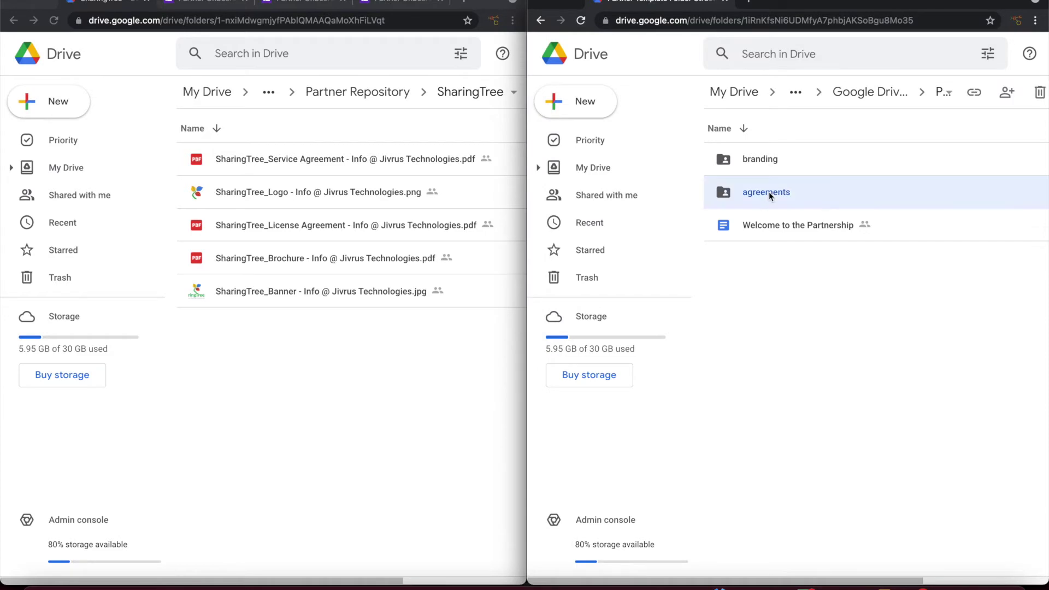
Step: Point out the Welcome document and the branding and agreements folders, then widen the window to show details
left_click(794, 235)
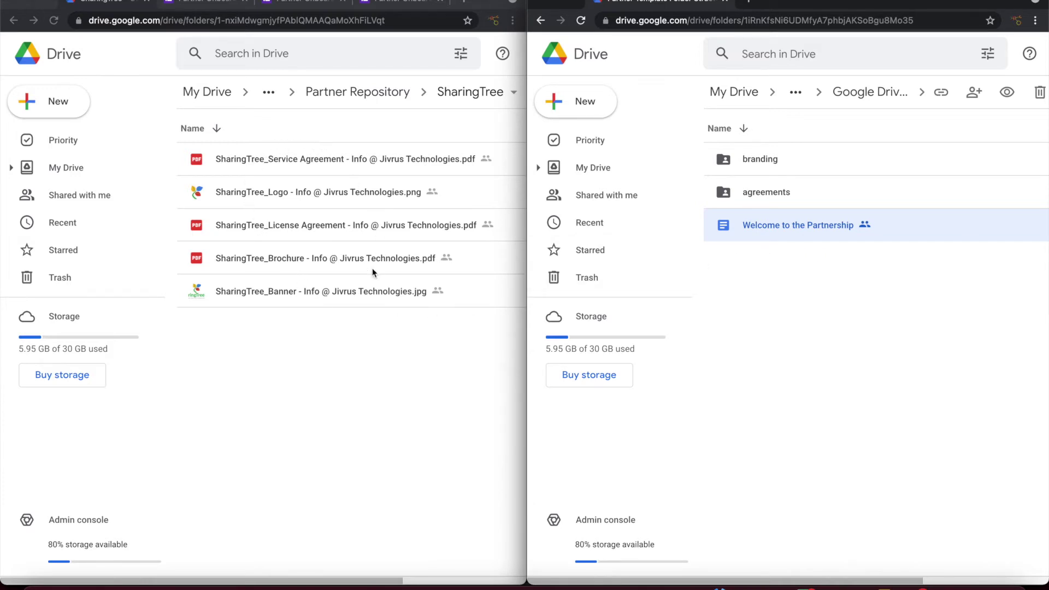
left_click(768, 160)
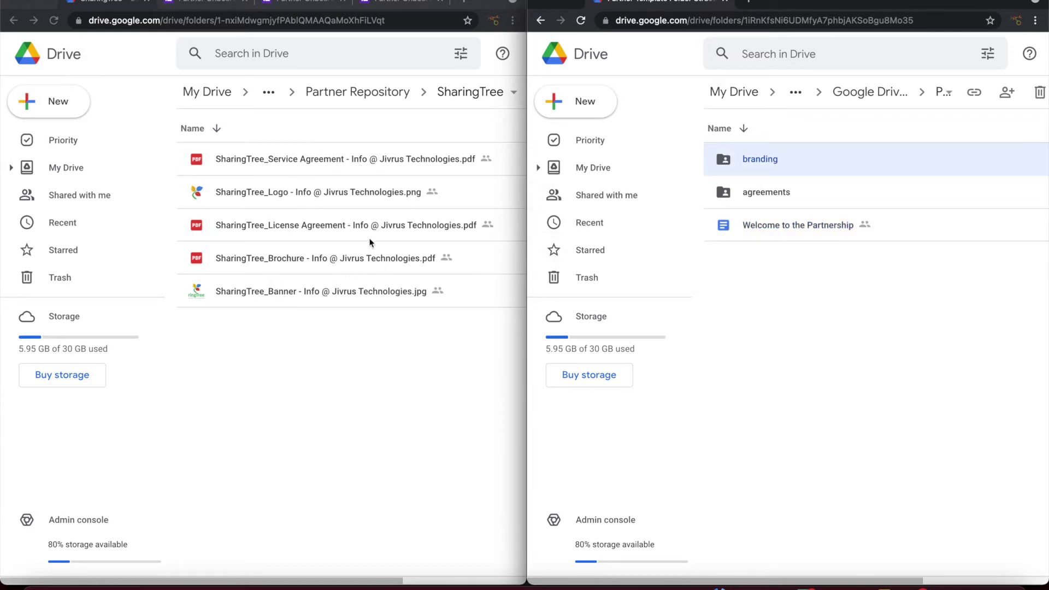
left_click(769, 195)
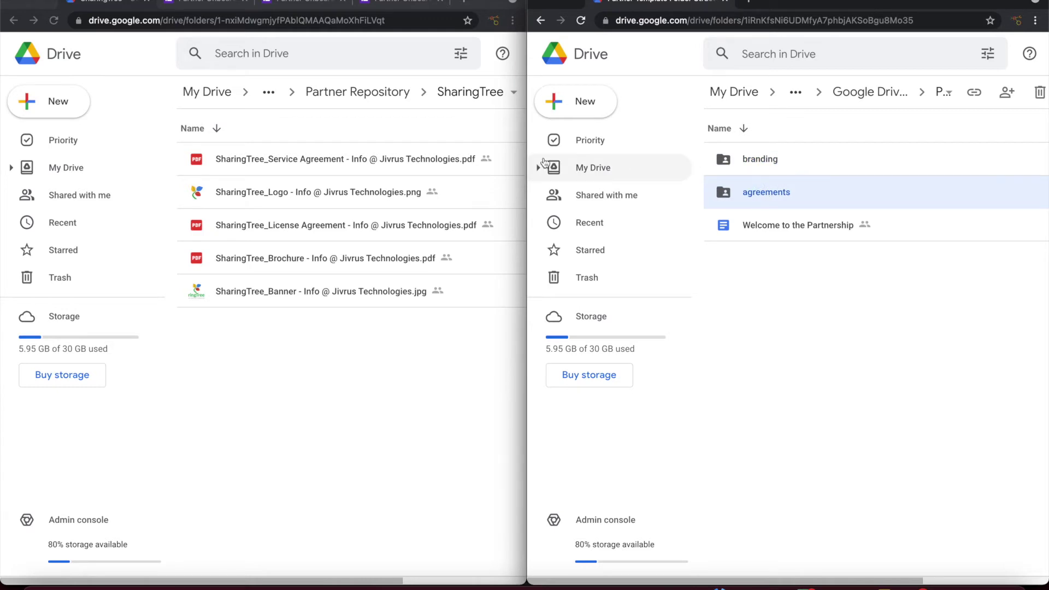
left_click_drag(526, 144, 30, 139)
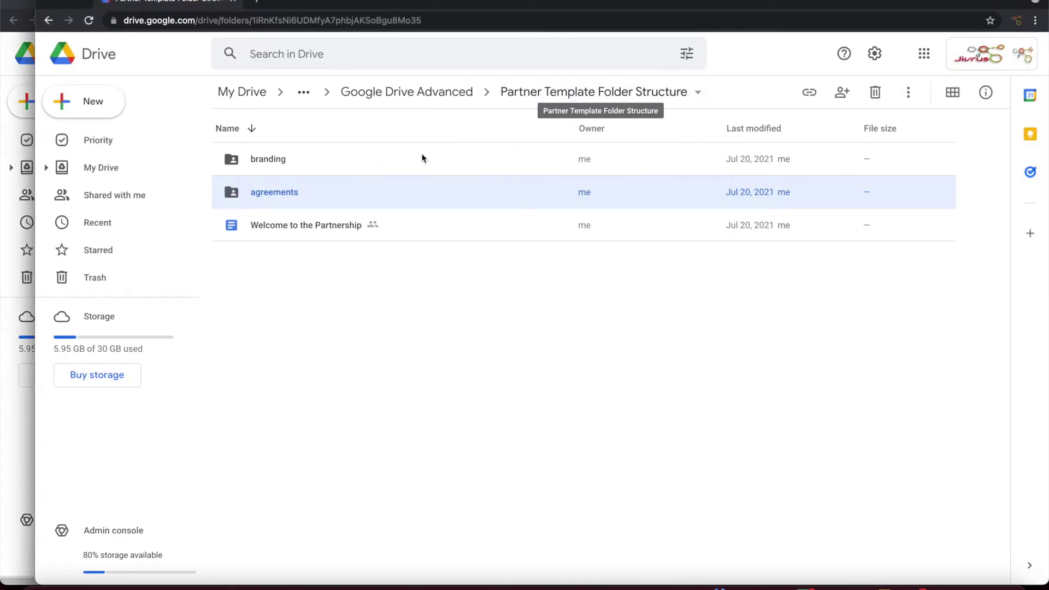
Step: Open the branding and agreements subfolders in turn to show they are empty
left_click(263, 228)
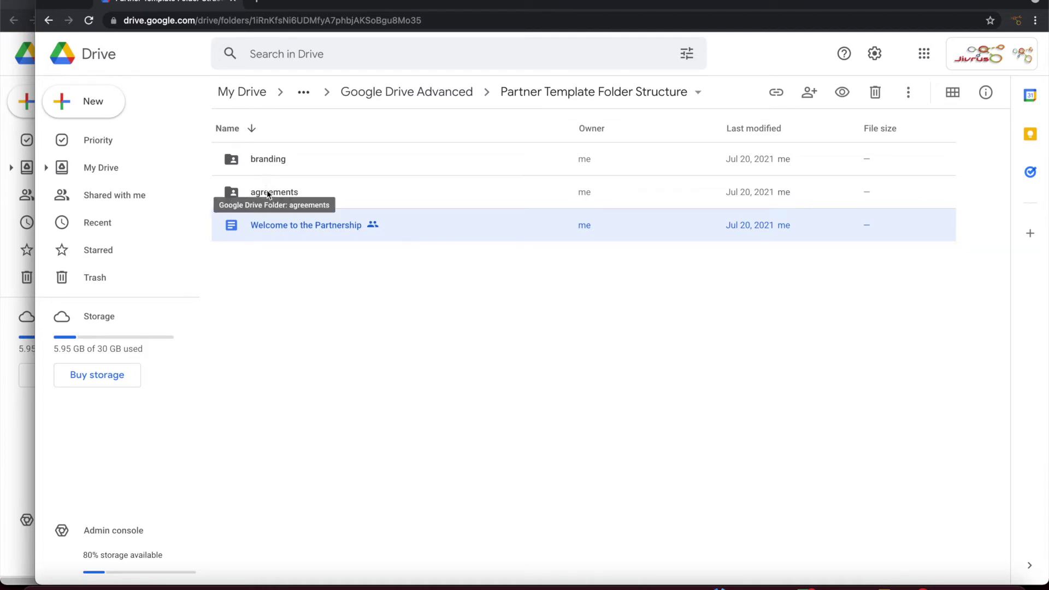
double_click(272, 159)
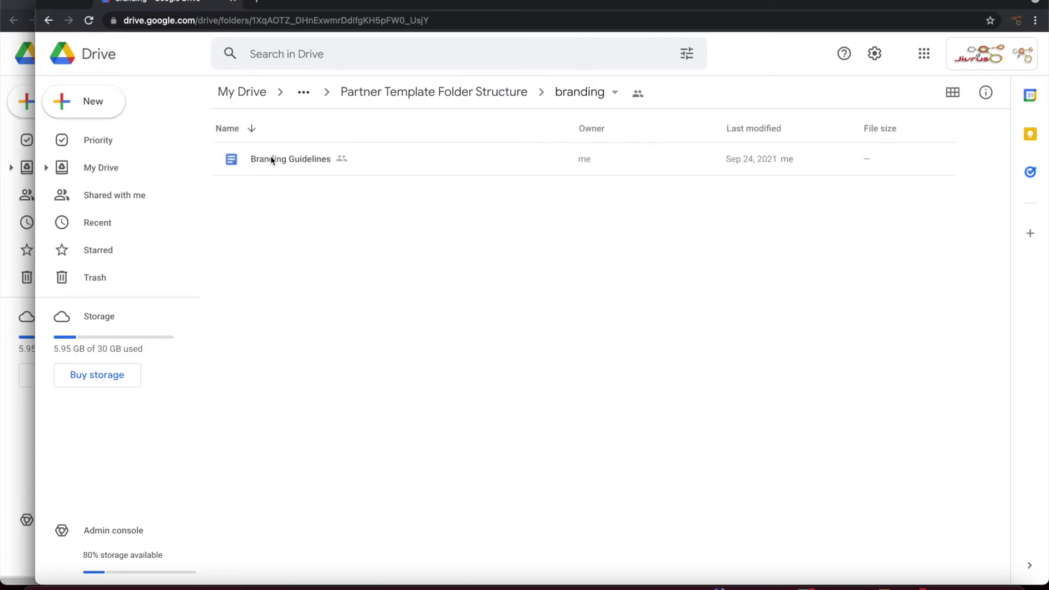
left_click(484, 94)
double_click(277, 195)
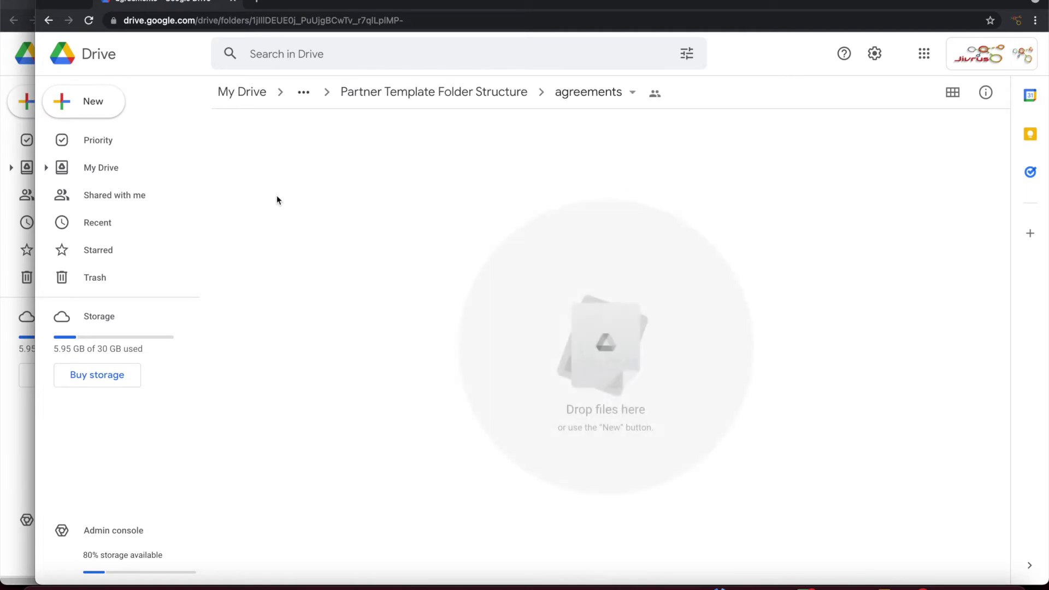
left_click(436, 94)
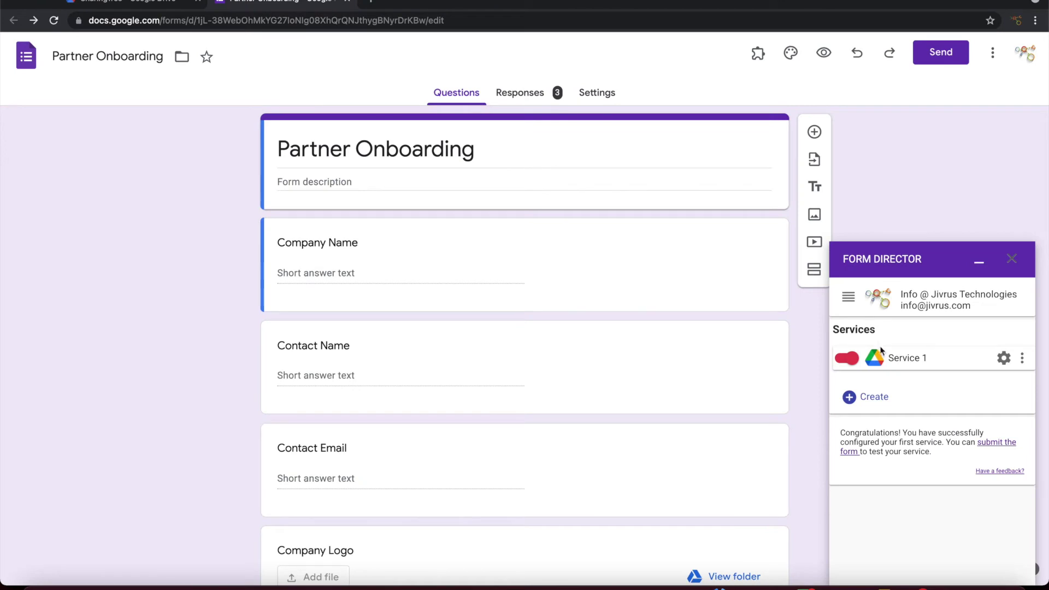
Step: Turn off Service 1 and add a Google Drive service named 'Advanced service'
left_click(844, 360)
left_click(872, 397)
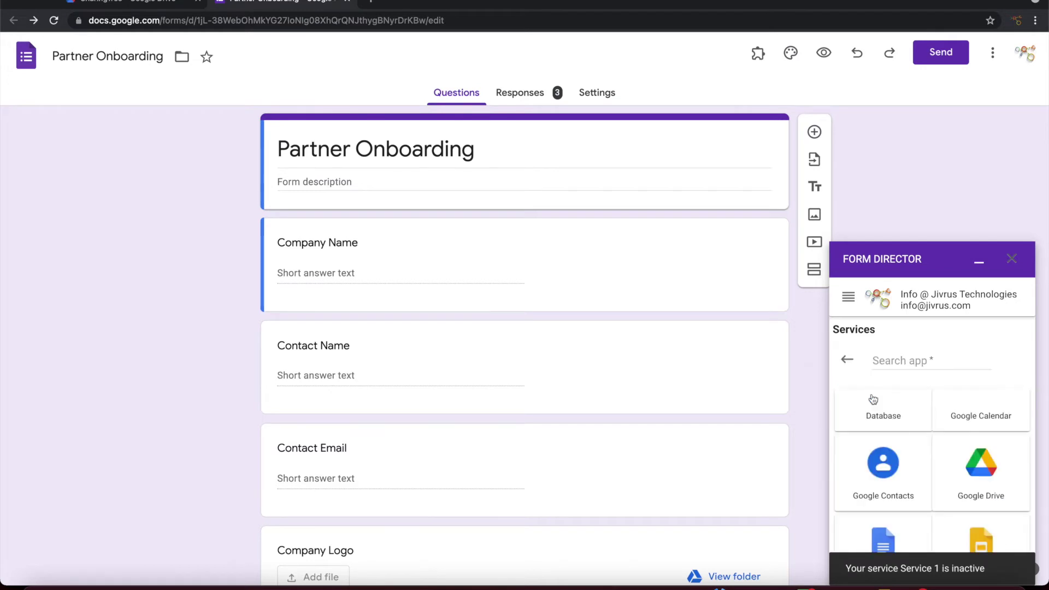
left_click(981, 498)
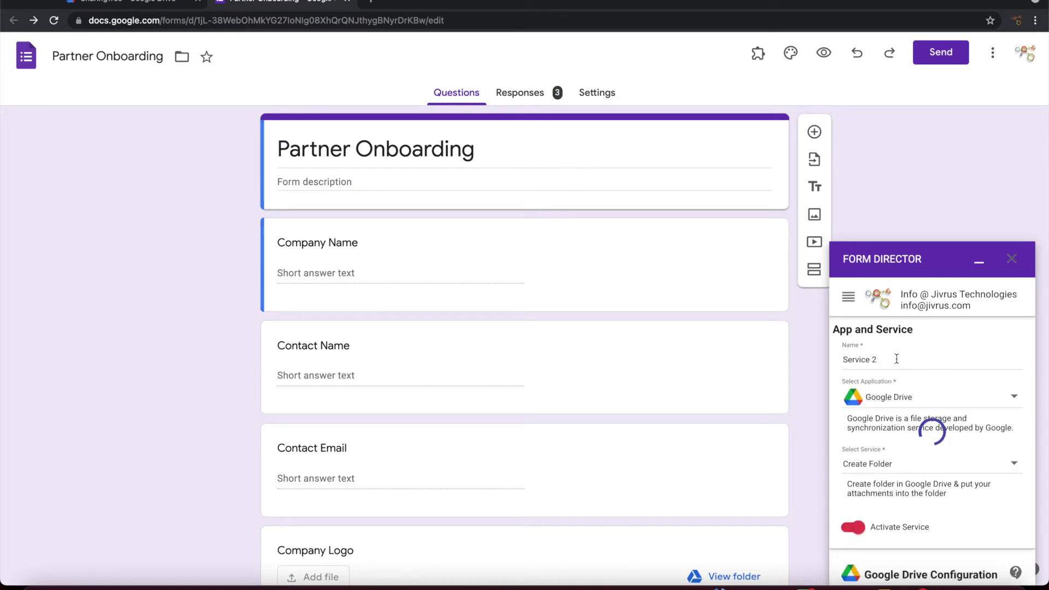
type("Ad")
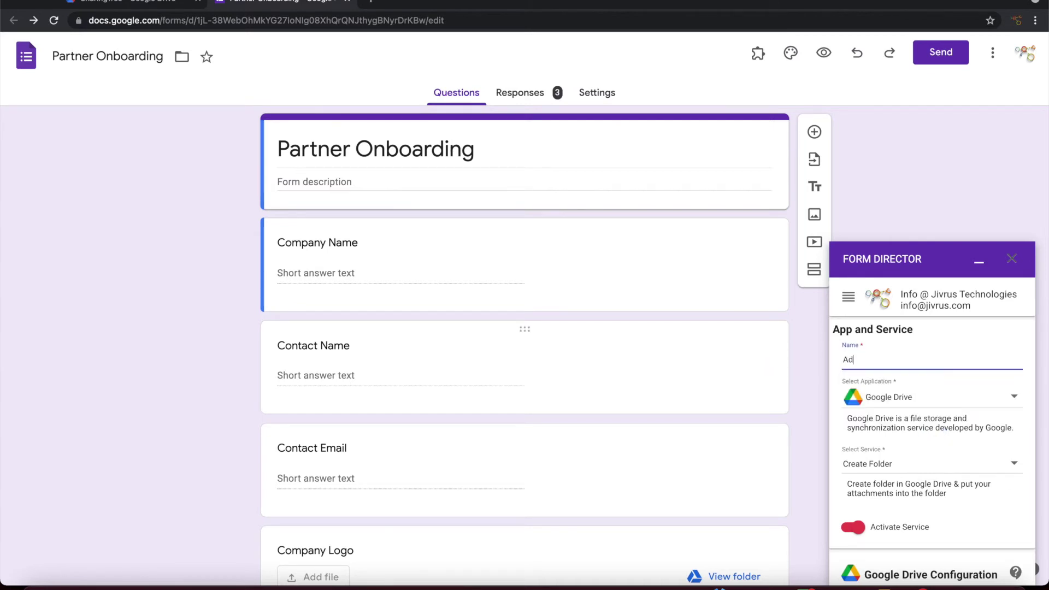
type("vanced service")
scroll(957, 420, "down", 3)
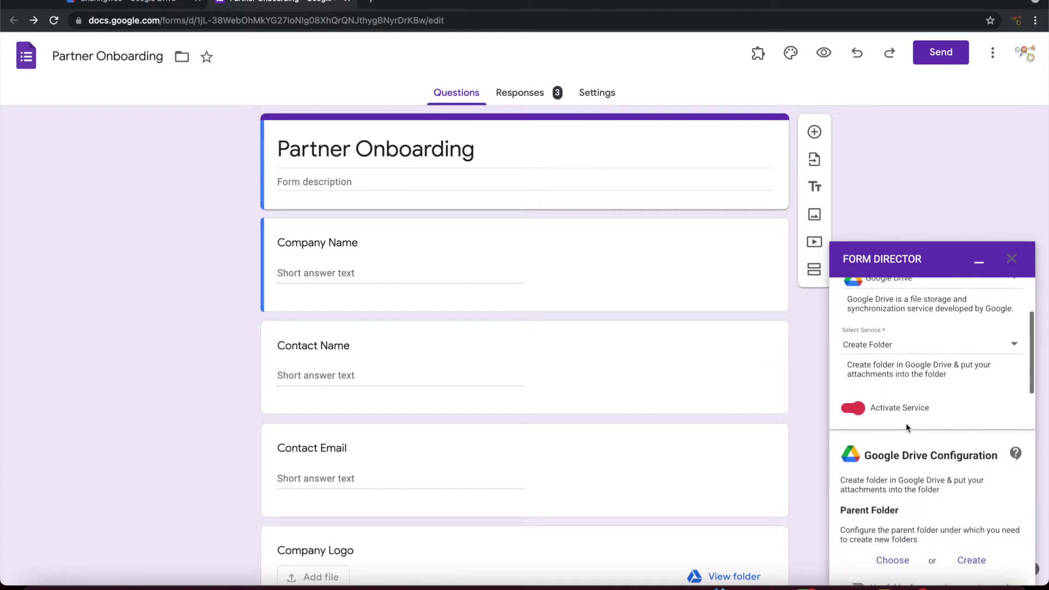
scroll(957, 419, "down", 2)
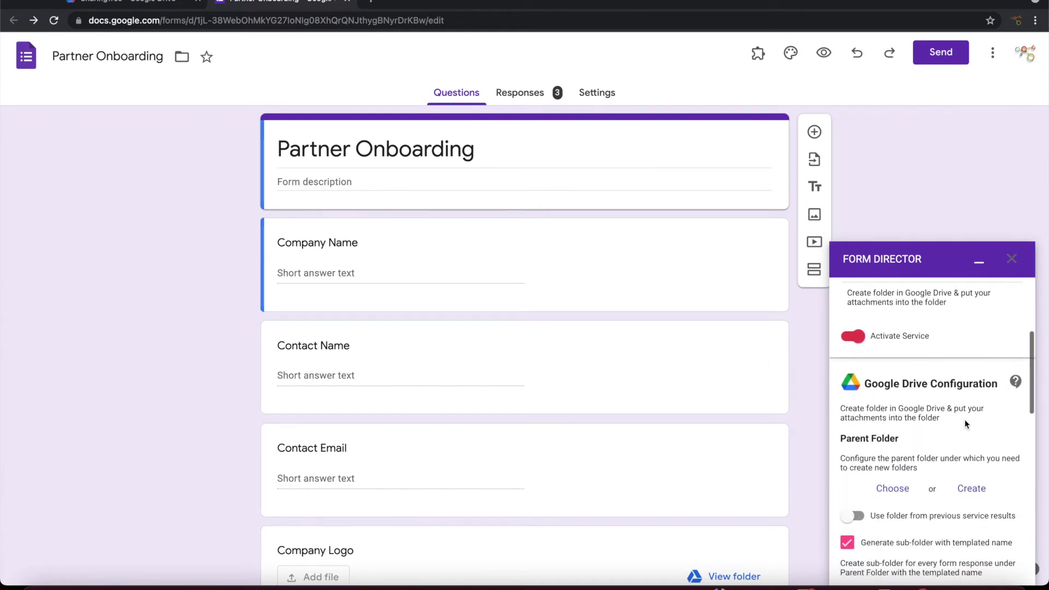
scroll(964, 418, "down", 2)
Step: Search Drive for 'Repository' and select Partner Repository as the parent folder
left_click(894, 434)
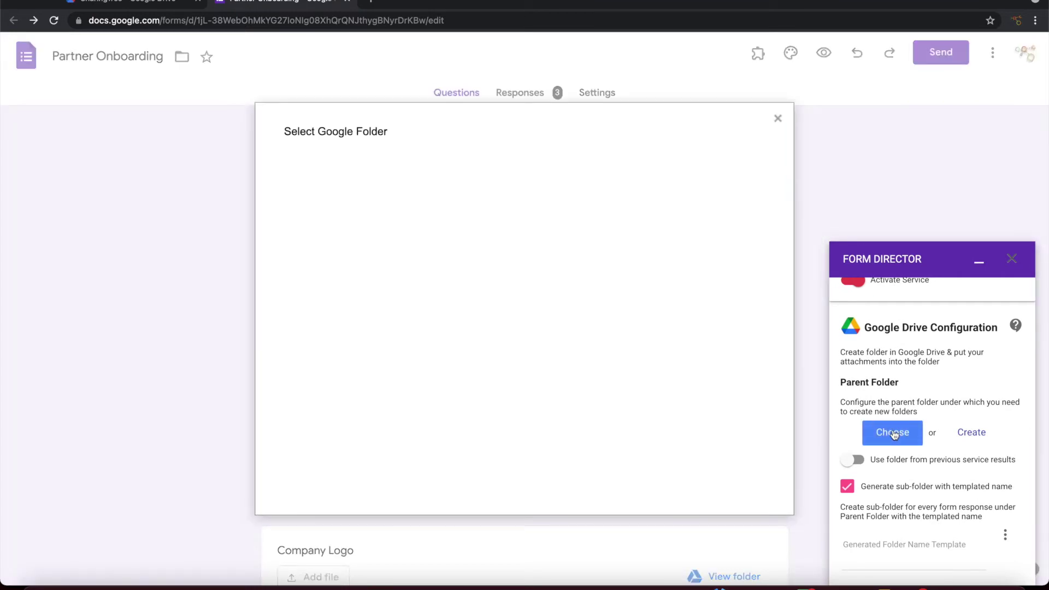
left_click(405, 240)
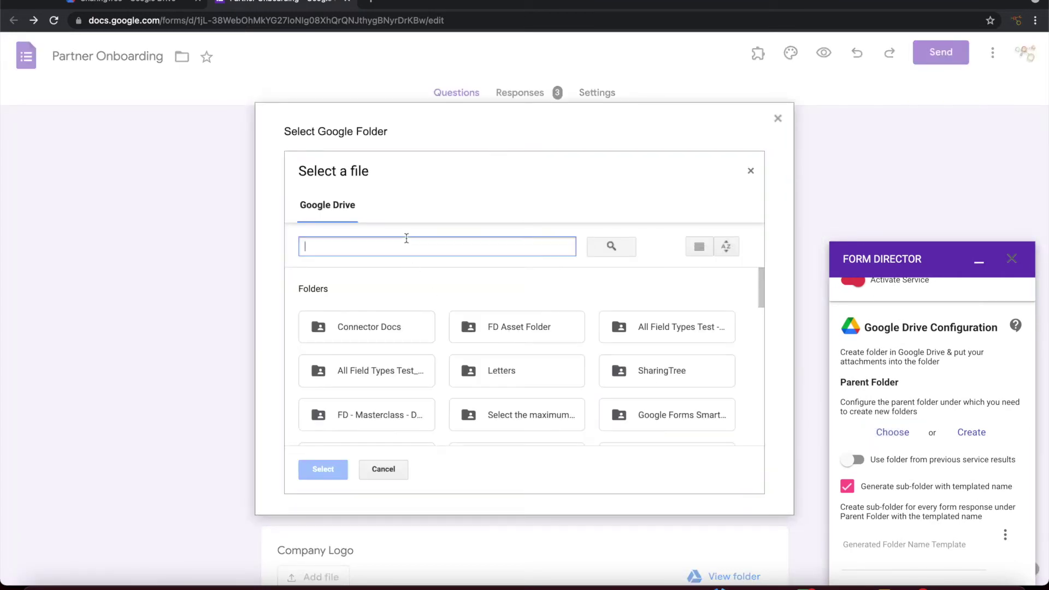
type("Repository")
key("Return")
left_click(362, 347)
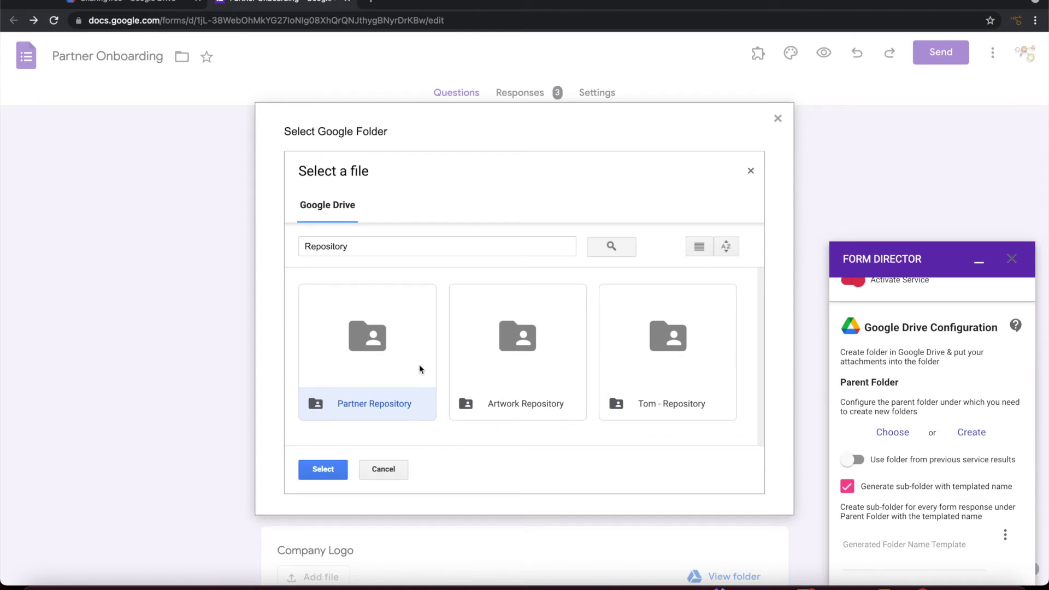
left_click(329, 469)
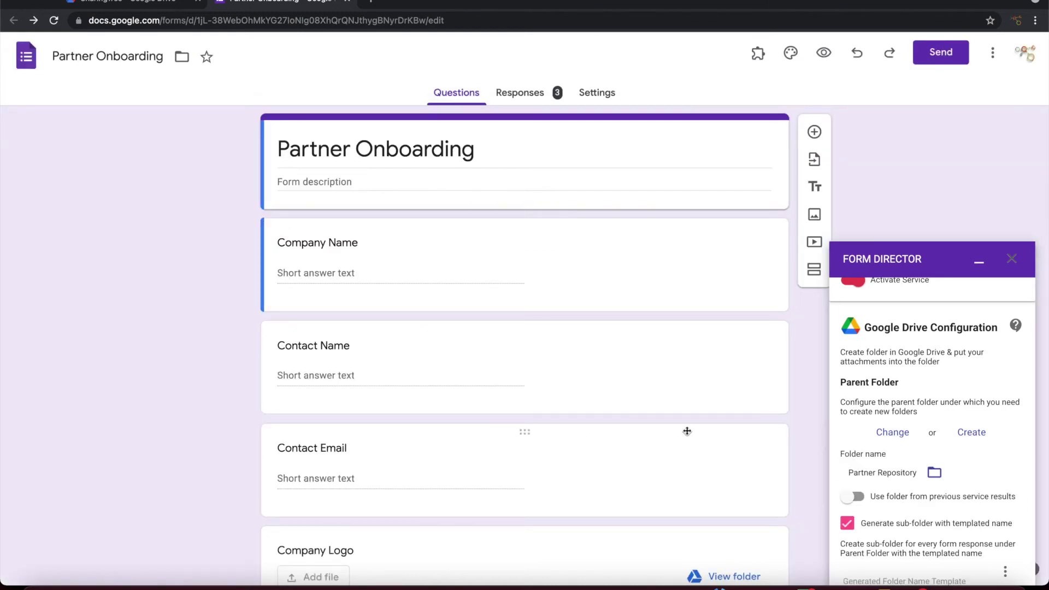
scroll(940, 425, "down", 2)
scroll(940, 429, "down", 2)
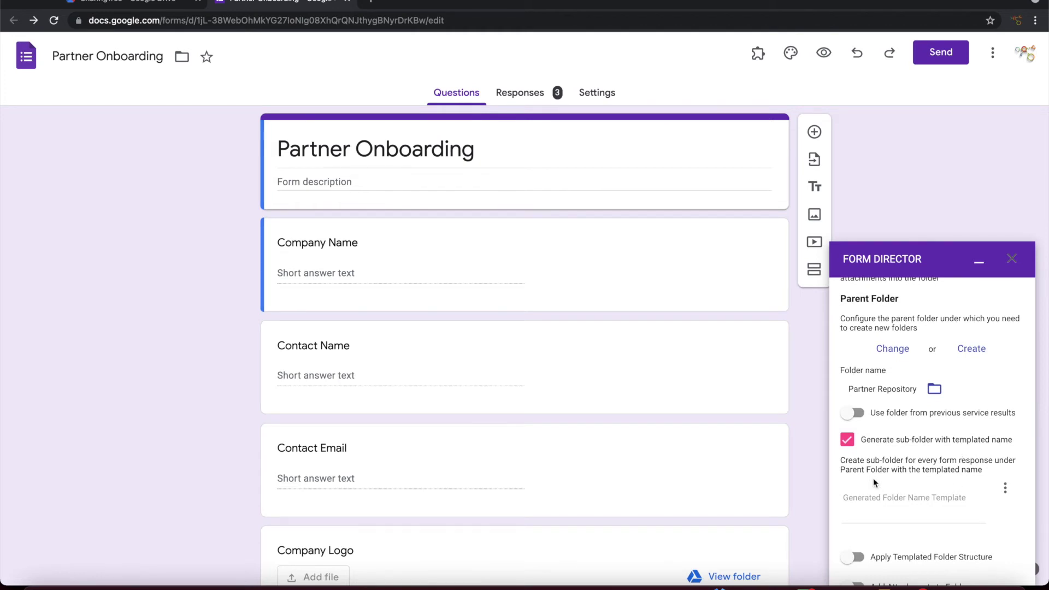
Step: Set the generated folder name template to the Company Name field, ${Company Name}
left_click(889, 495)
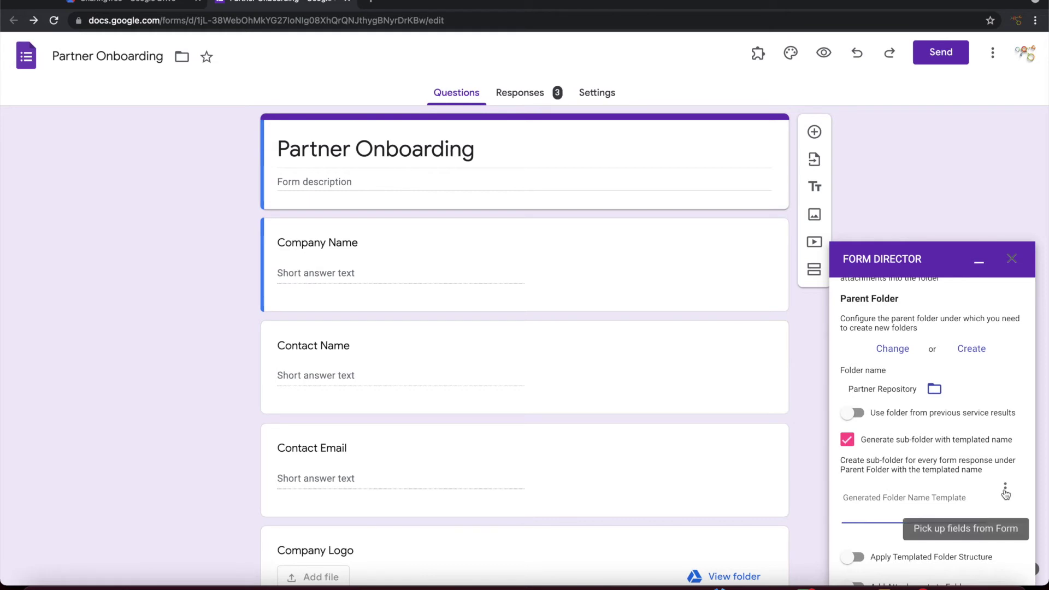
left_click(1004, 489)
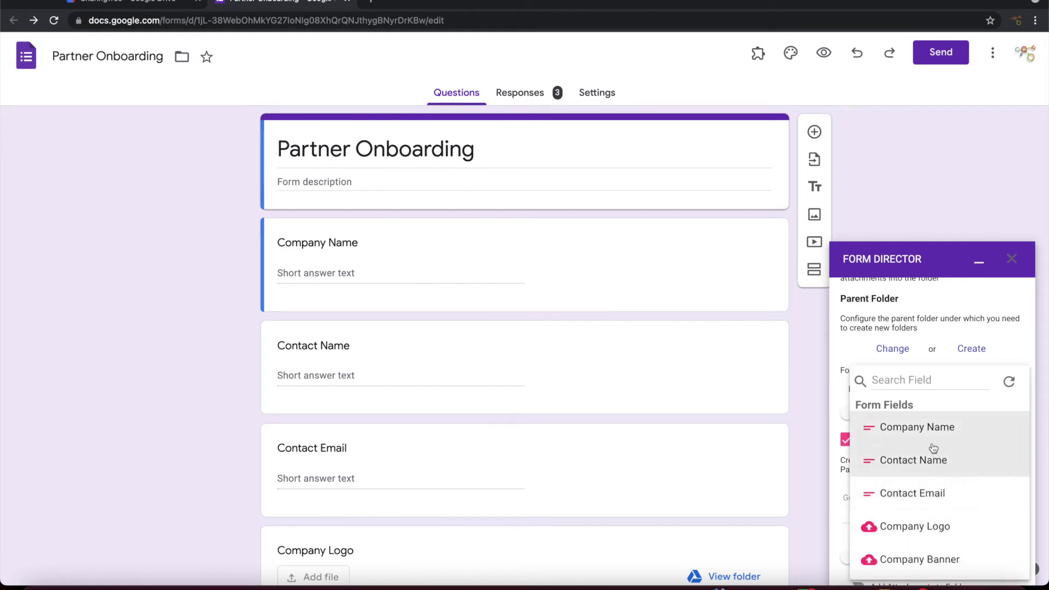
left_click(927, 432)
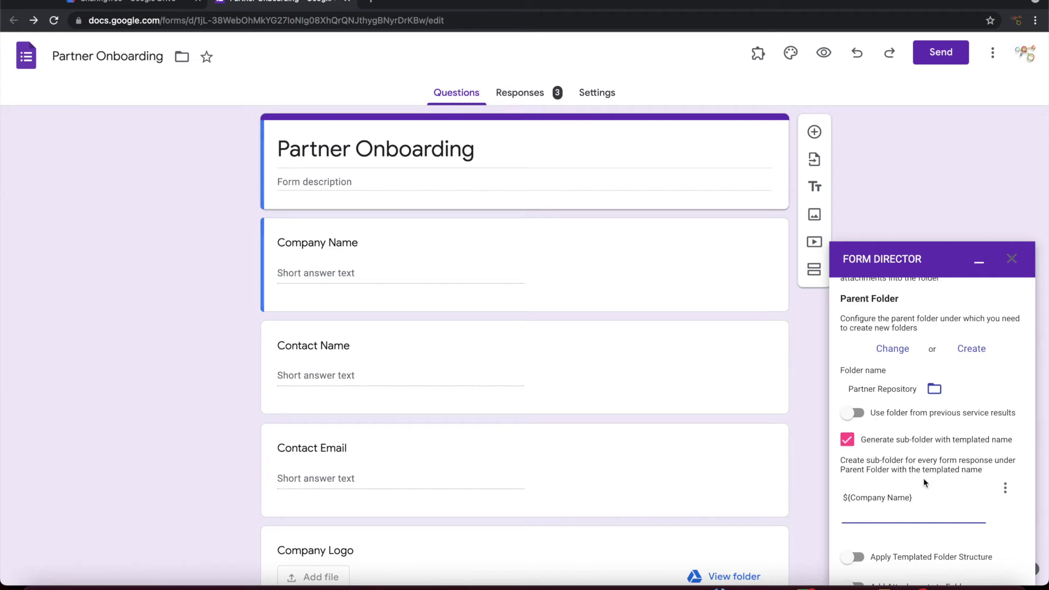
Step: Switch on Apply Templated Folder Structure
scroll(896, 471, "down", 3)
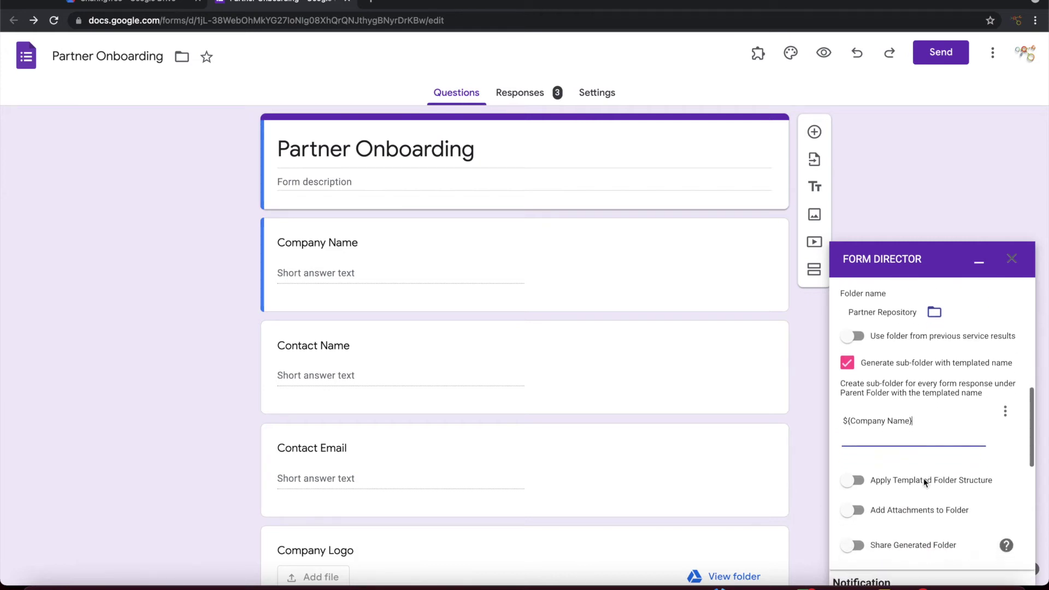
left_click(880, 468)
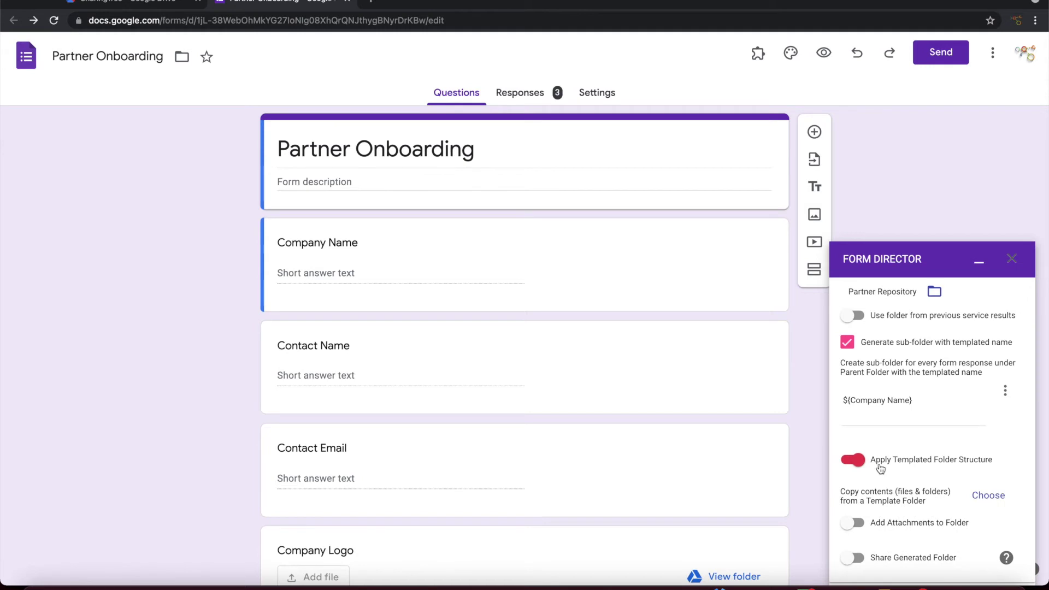
scroll(880, 468, "down", 3)
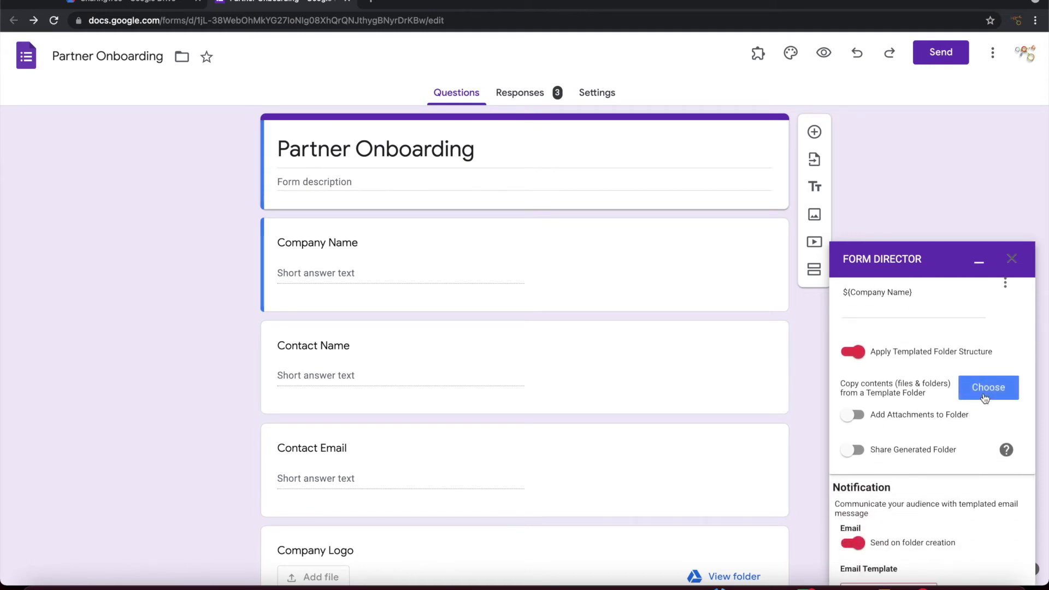
Step: Search 'template' and select Partner Template Folder Structure as the folder whose contents are copied
left_click(985, 398)
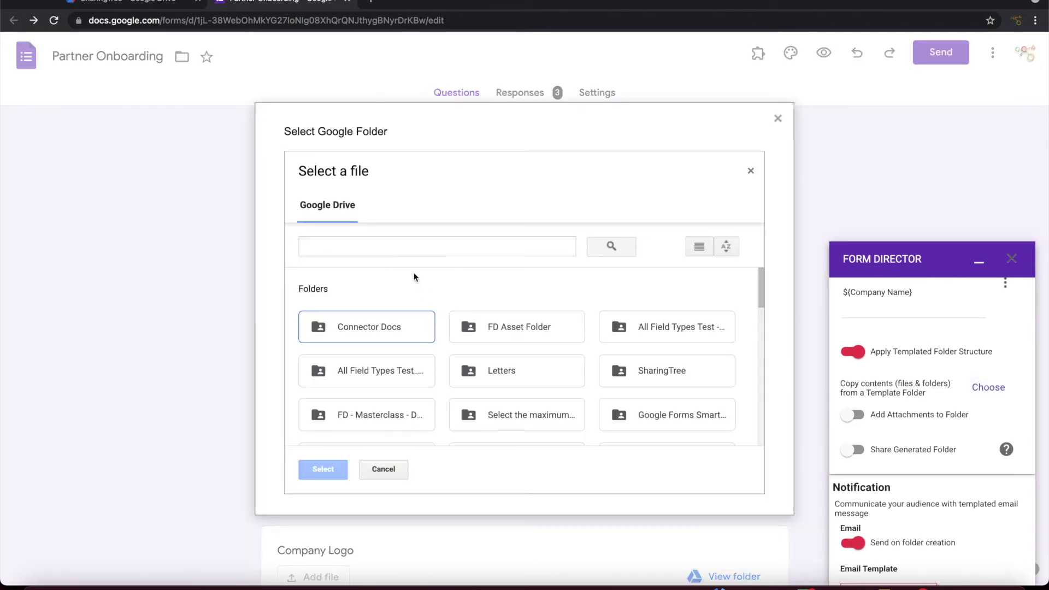
left_click(422, 242)
type("template")
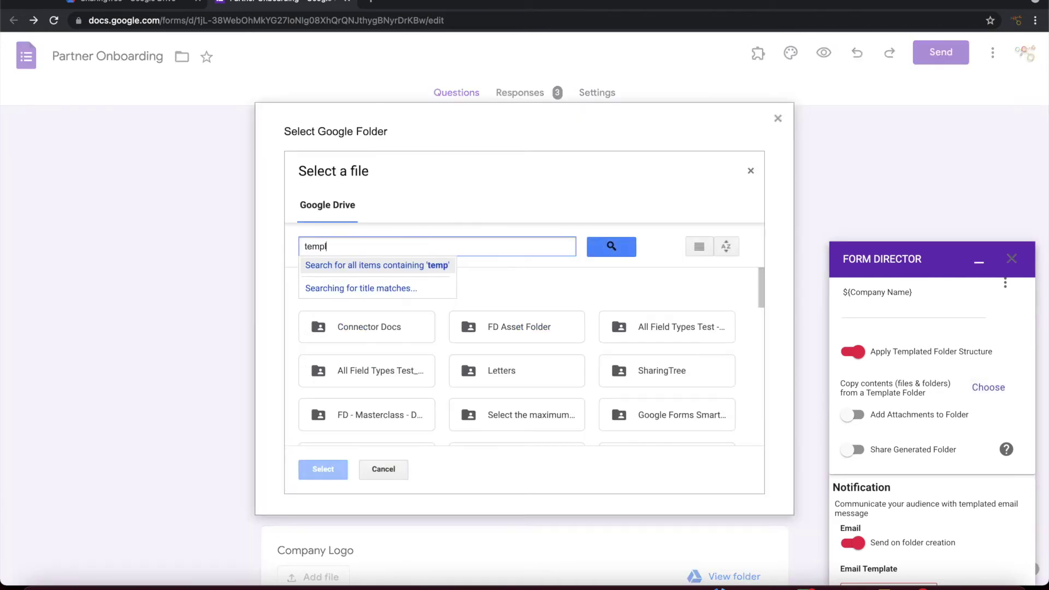
key("Return")
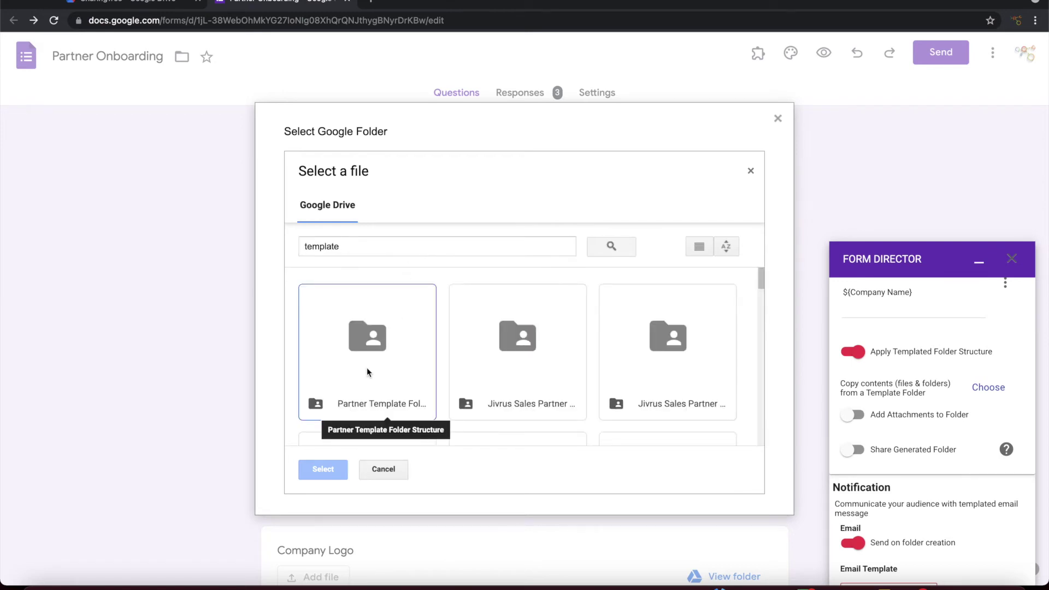
left_click(367, 372)
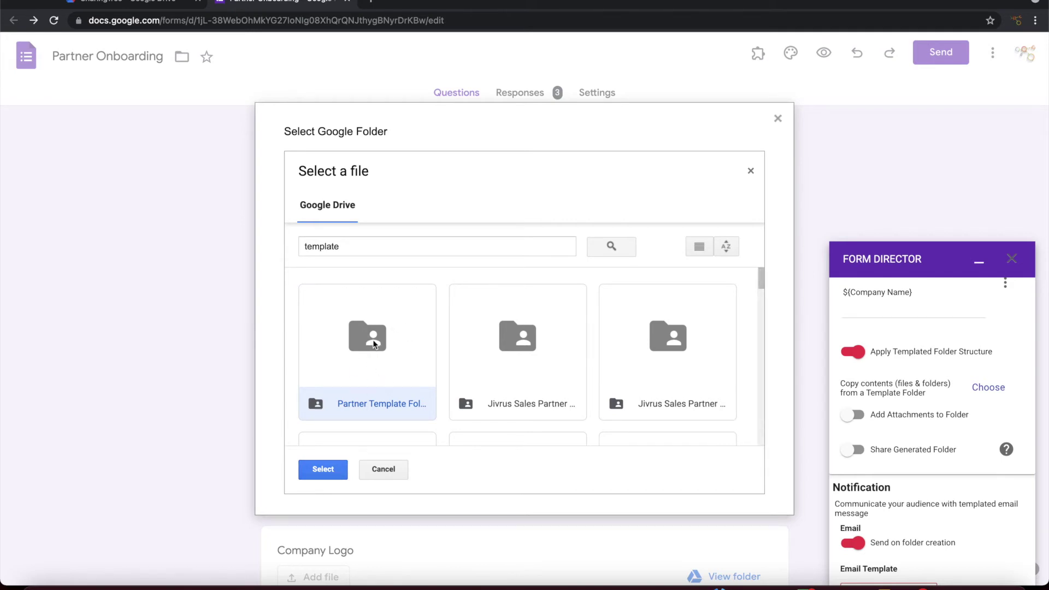
left_click(326, 470)
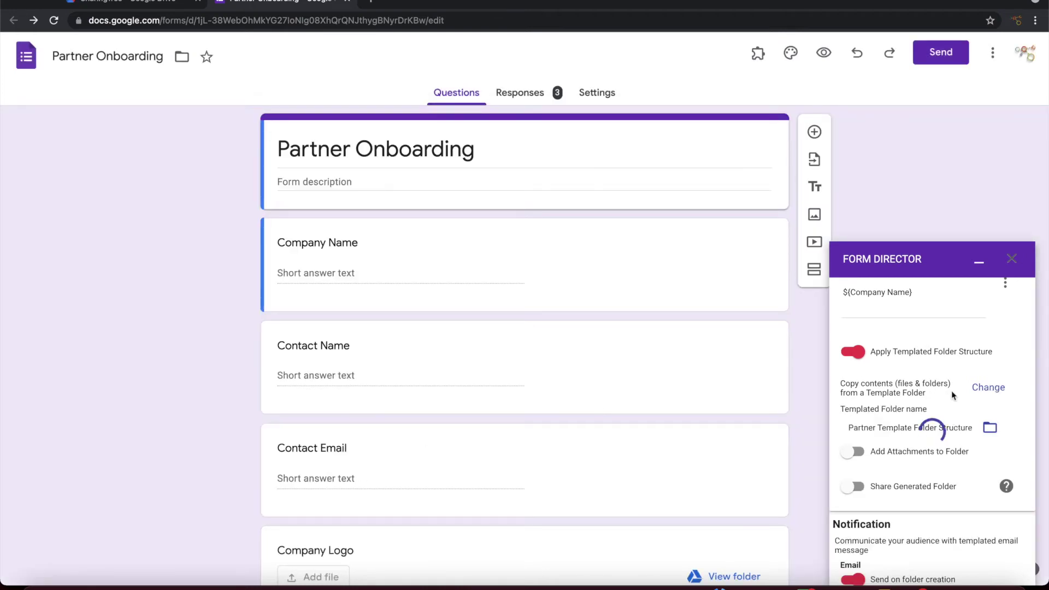
scroll(928, 415, "down", 2)
Step: Turn on Add Attachments to Folder and send Logo, Banner and Brochure uploads to the branding subfolder
left_click(918, 419)
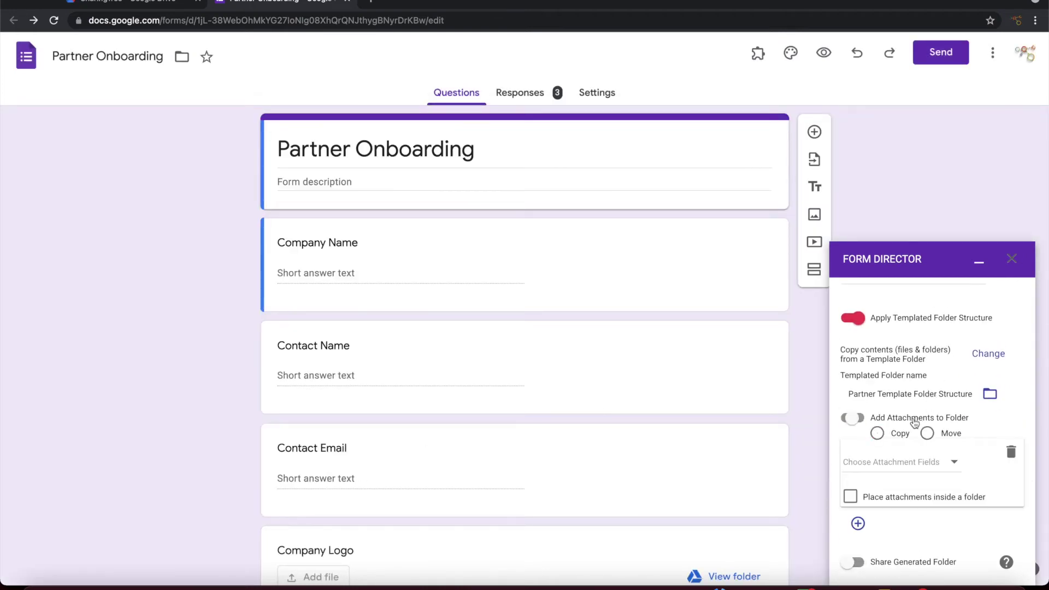
scroll(916, 421, "down", 3)
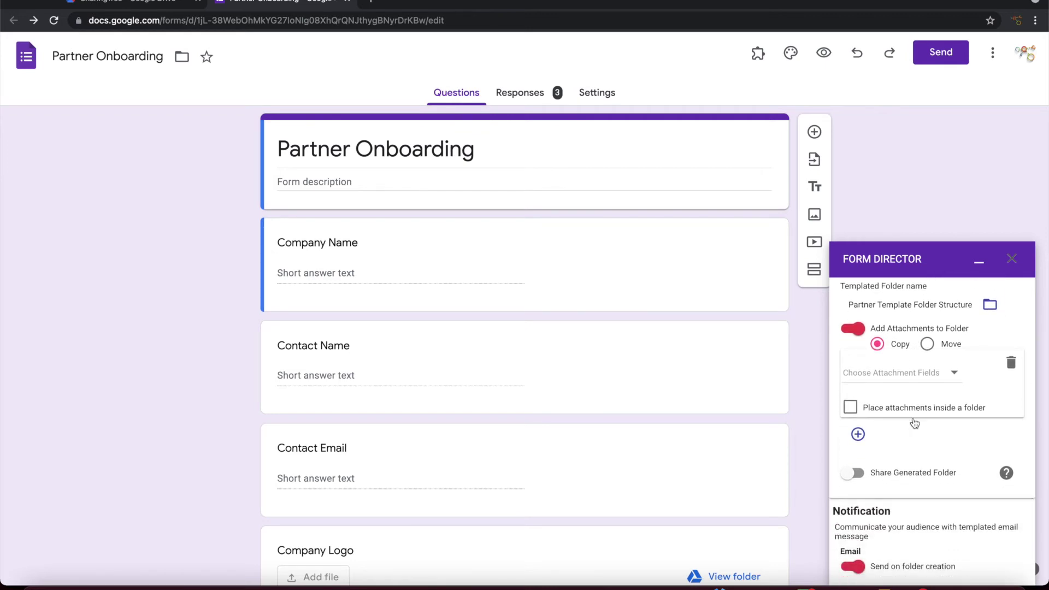
left_click(943, 373)
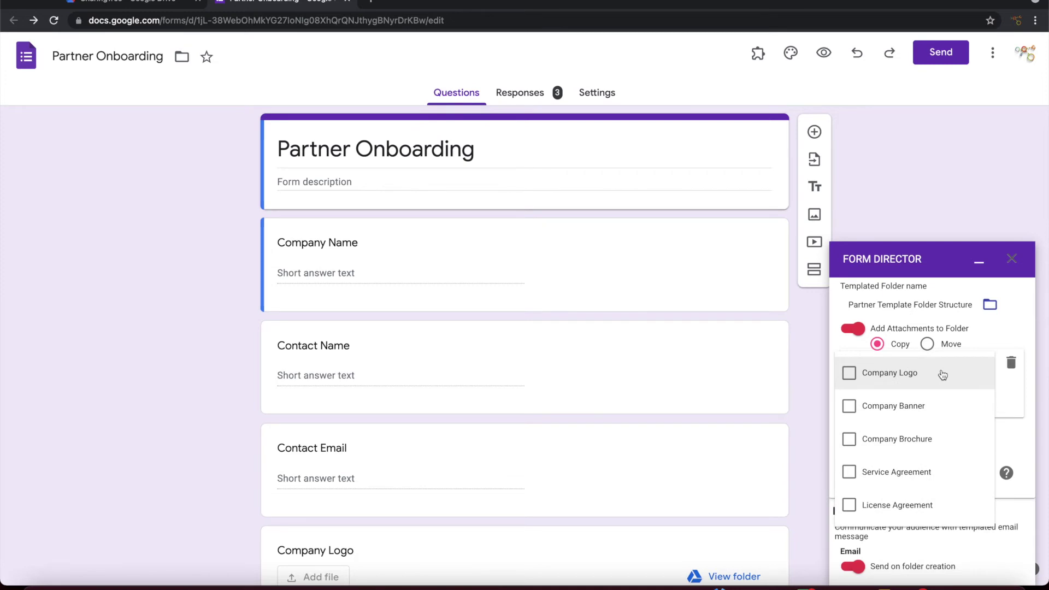
left_click(850, 373)
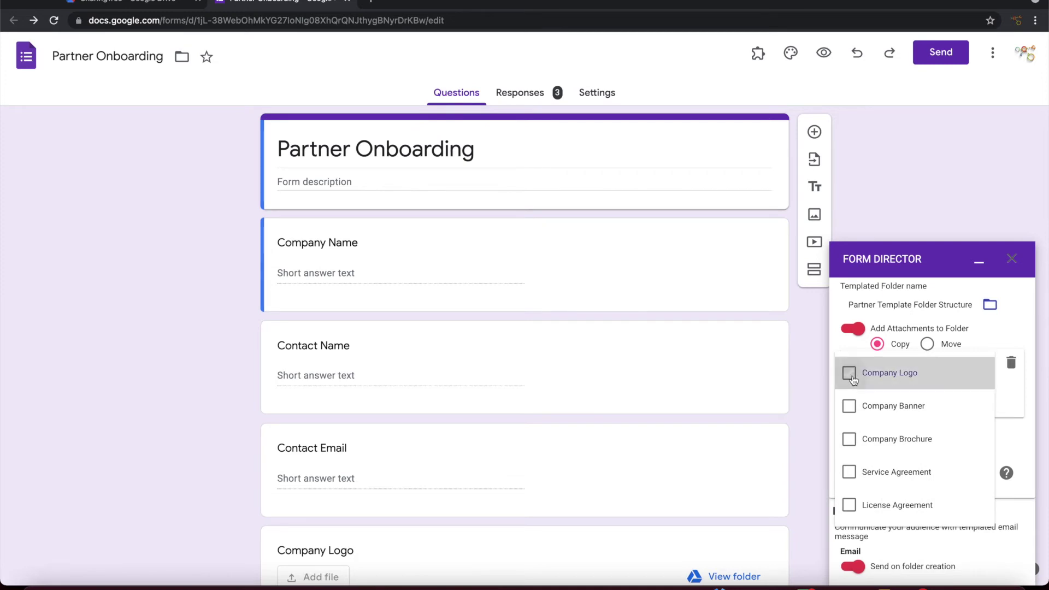
left_click(852, 408)
left_click(847, 440)
left_click(1017, 395)
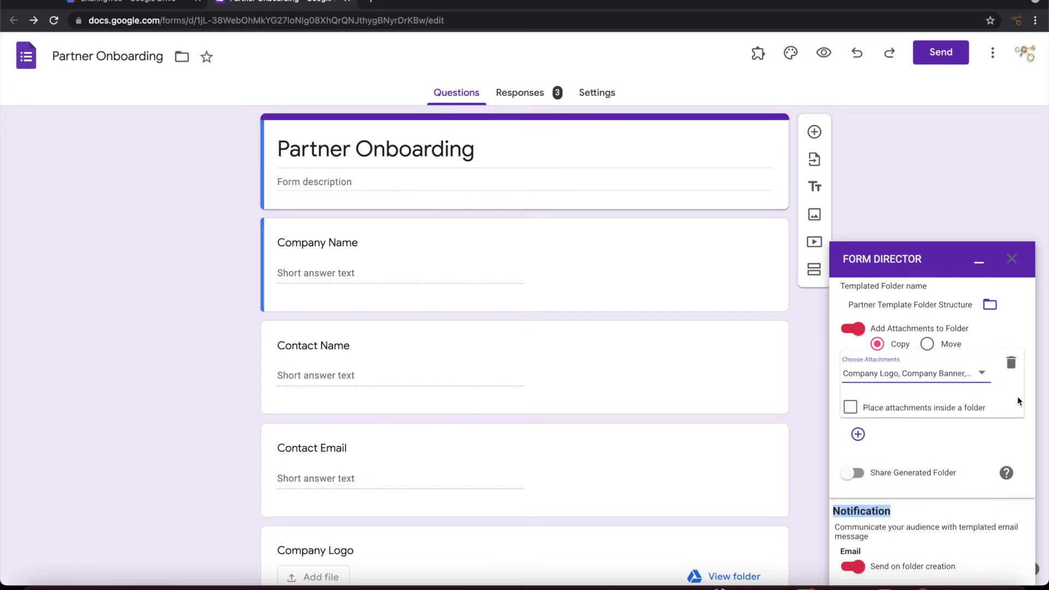
left_click(850, 407)
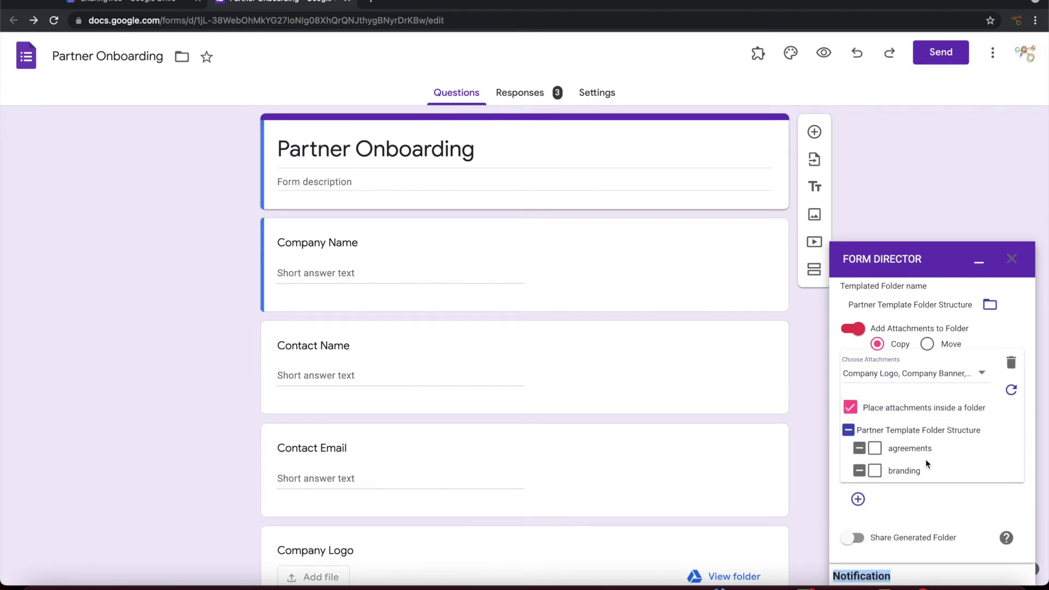
left_click(875, 470)
scroll(976, 460, "down", 3)
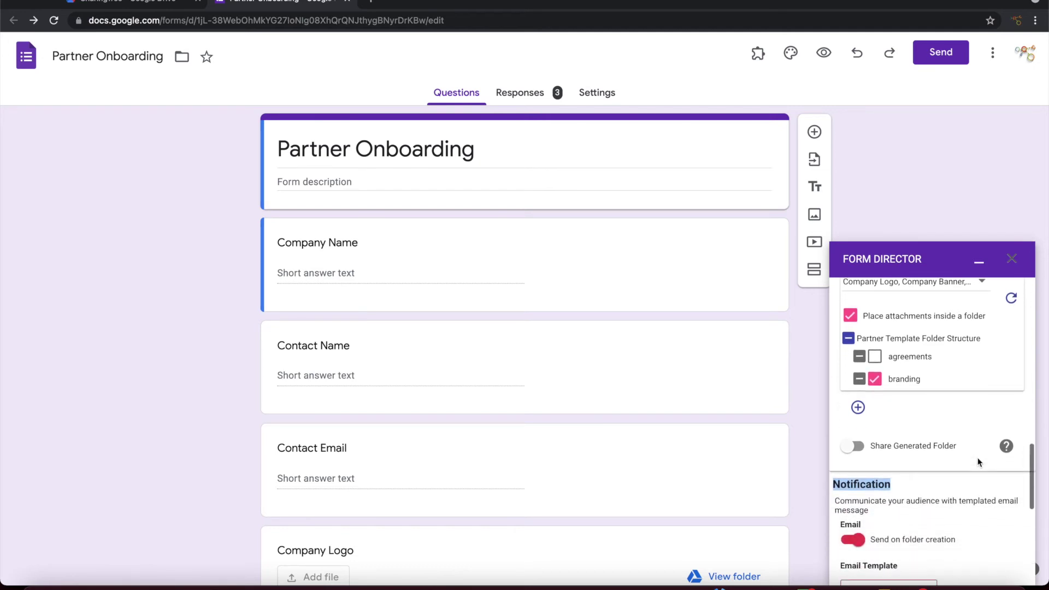
Step: Add a second rule sending Service Agreement and License Agreement uploads to the agreements subfolder
left_click(858, 400)
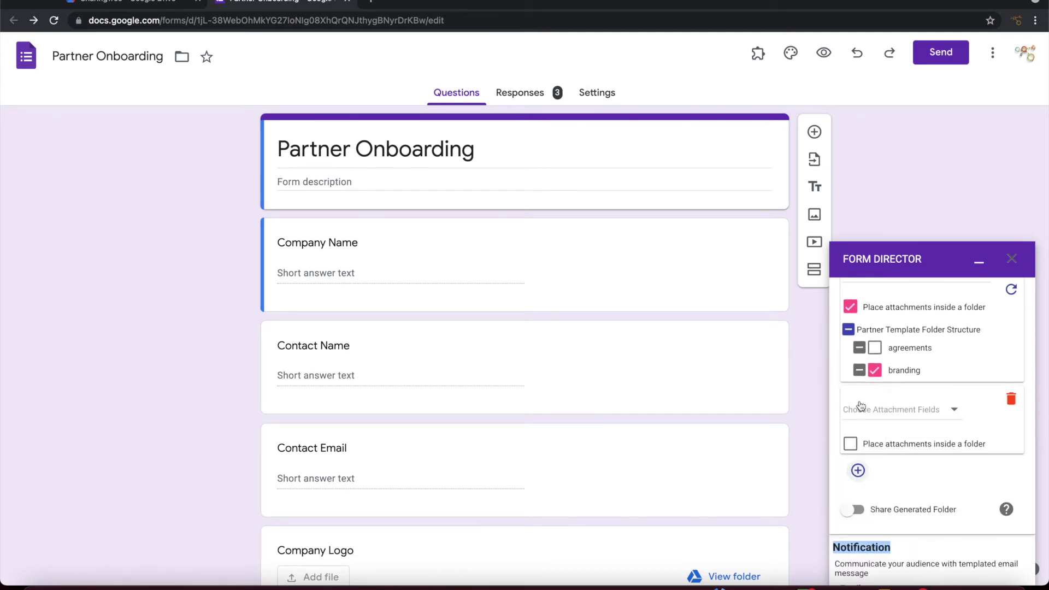
left_click(913, 416)
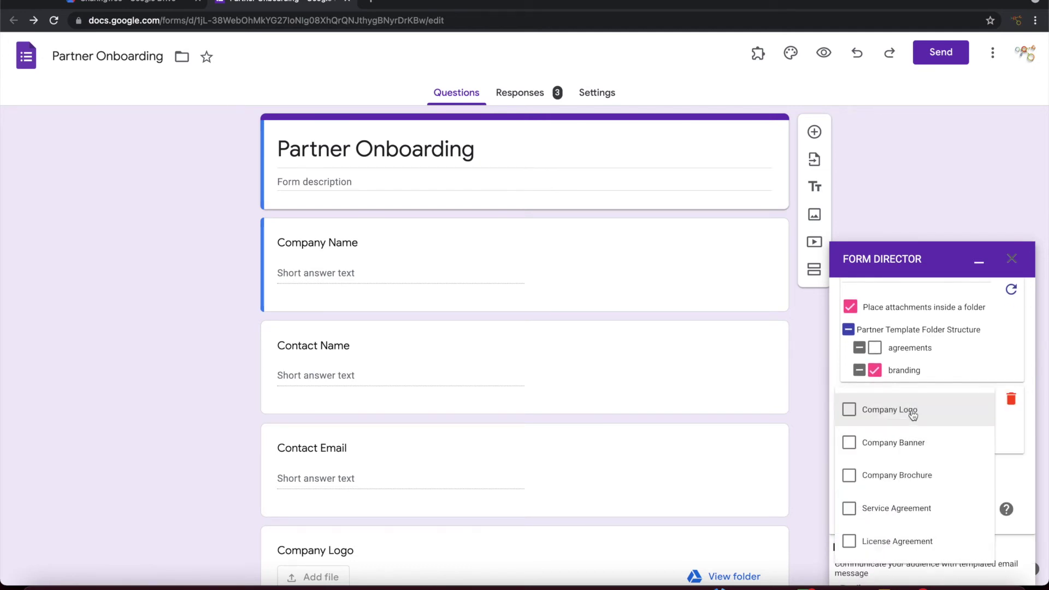
left_click(850, 507)
scroll(954, 498, "down", 2)
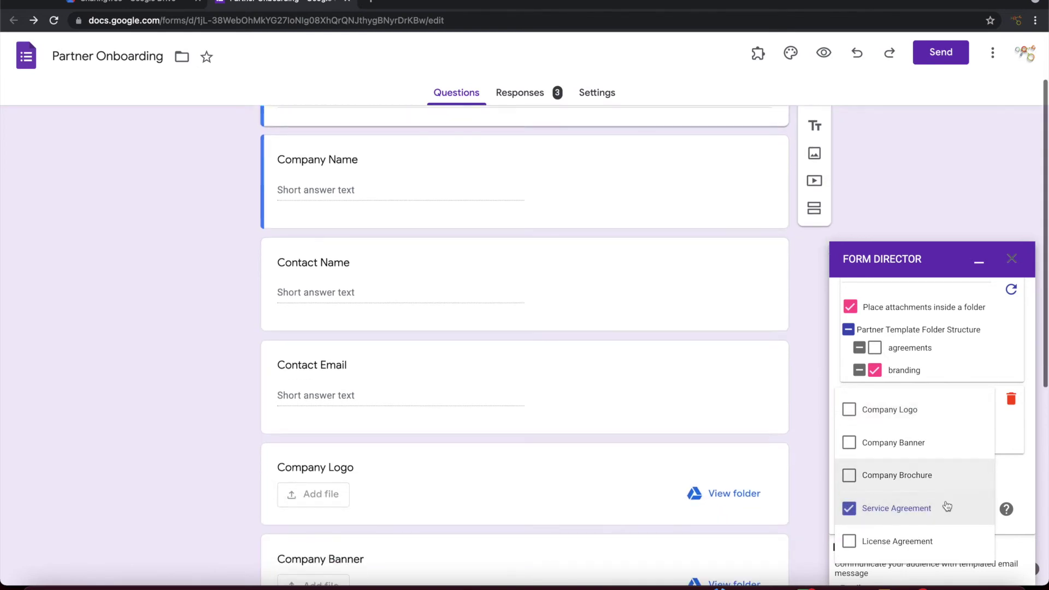
left_click(849, 542)
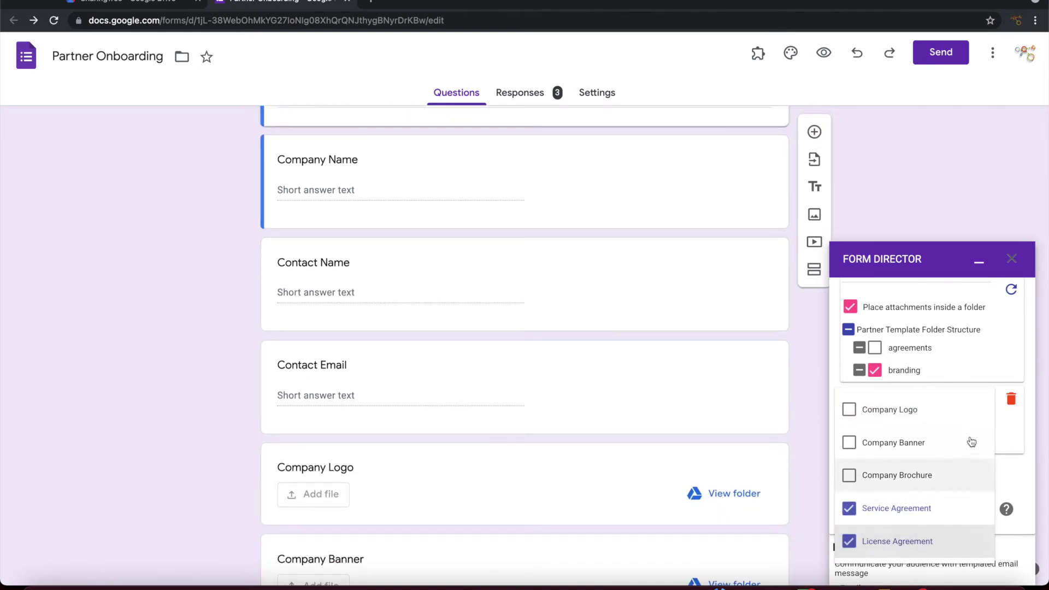
left_click(1026, 425)
left_click(846, 446)
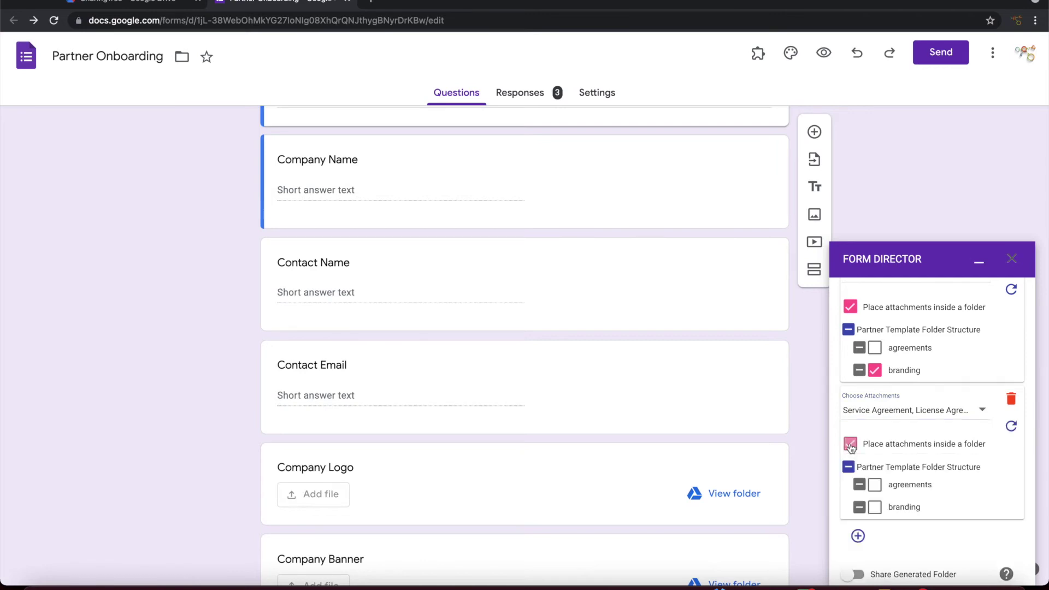
left_click(874, 484)
scroll(956, 472, "down", 3)
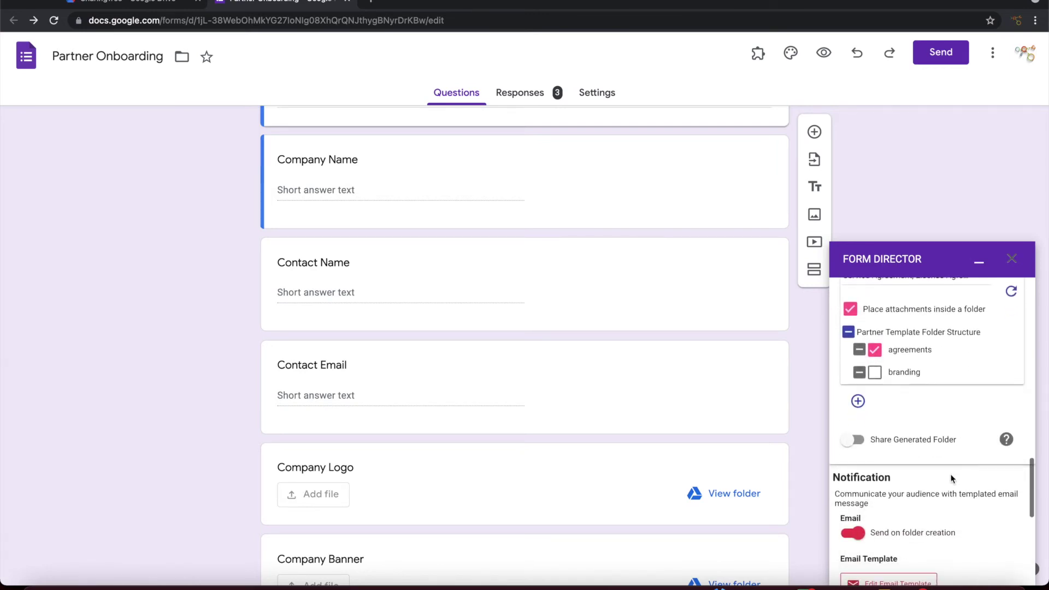
scroll(950, 477, "down", 3)
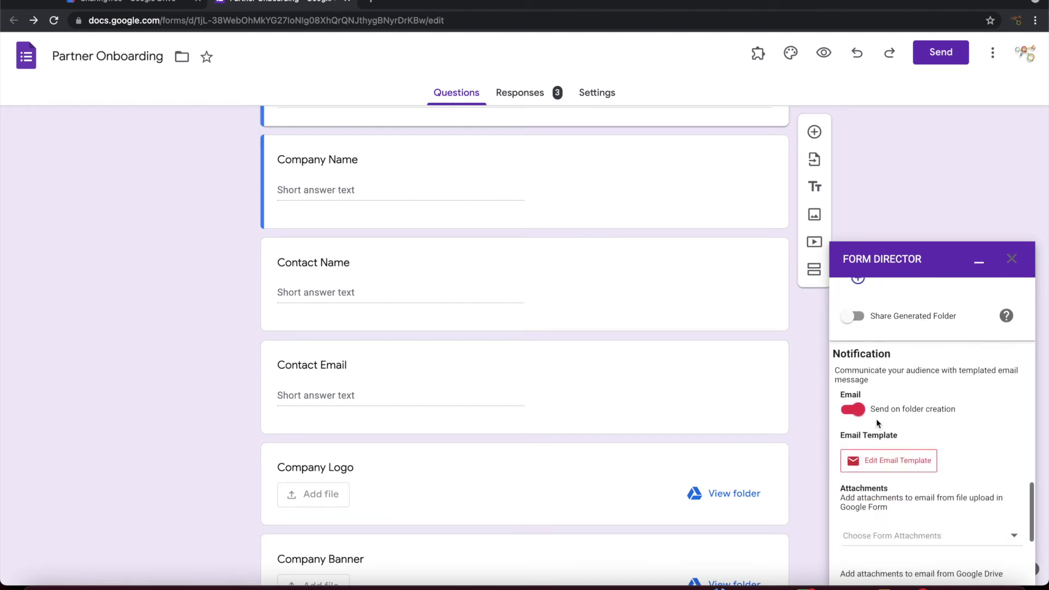
Step: Switch off the folder-creation email notification and save the Advanced service
left_click(851, 410)
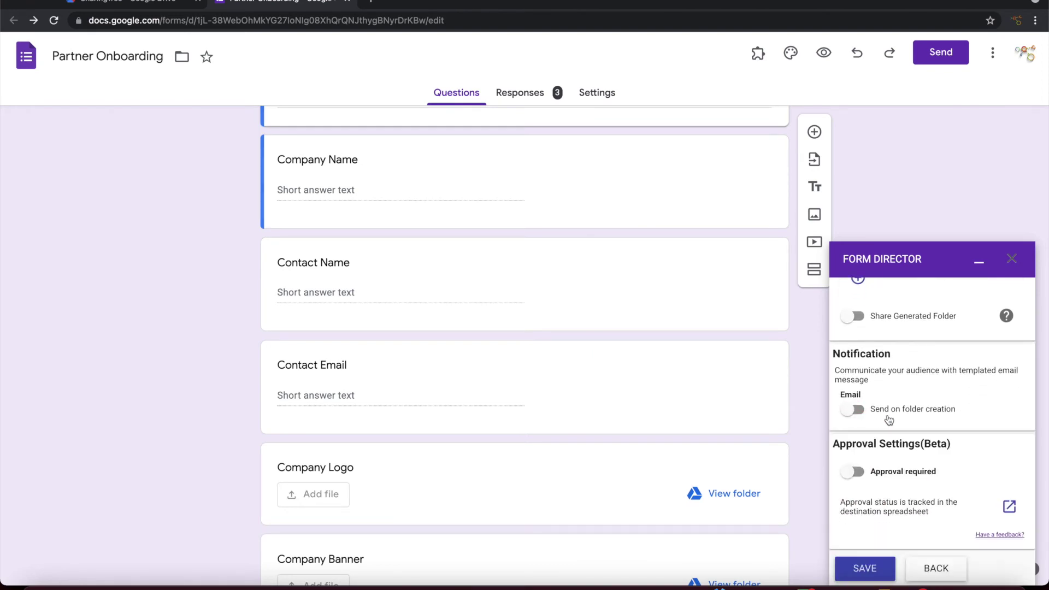
scroll(944, 439, "down", 2)
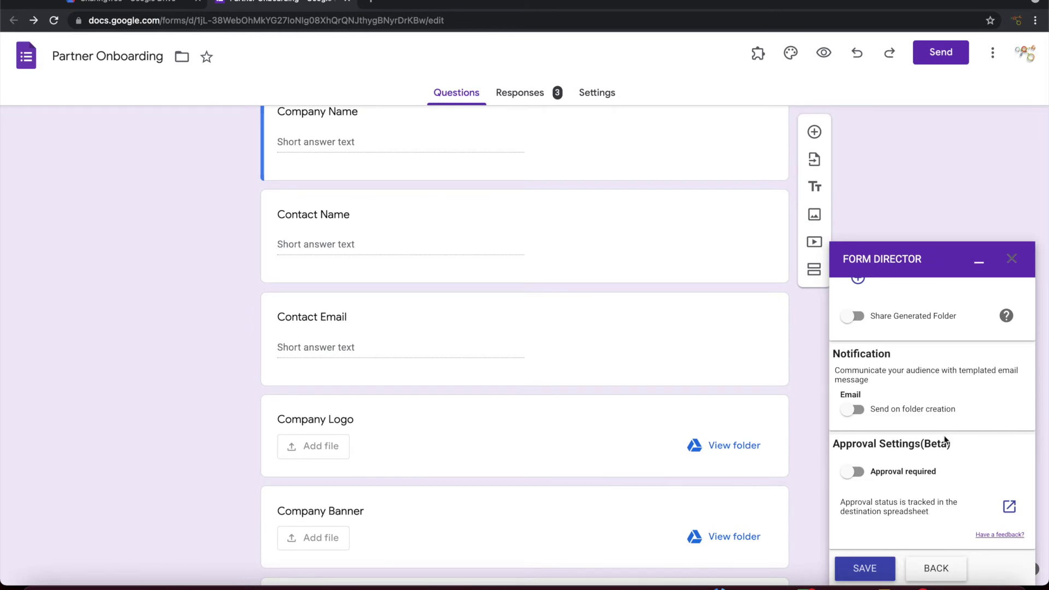
left_click(866, 571)
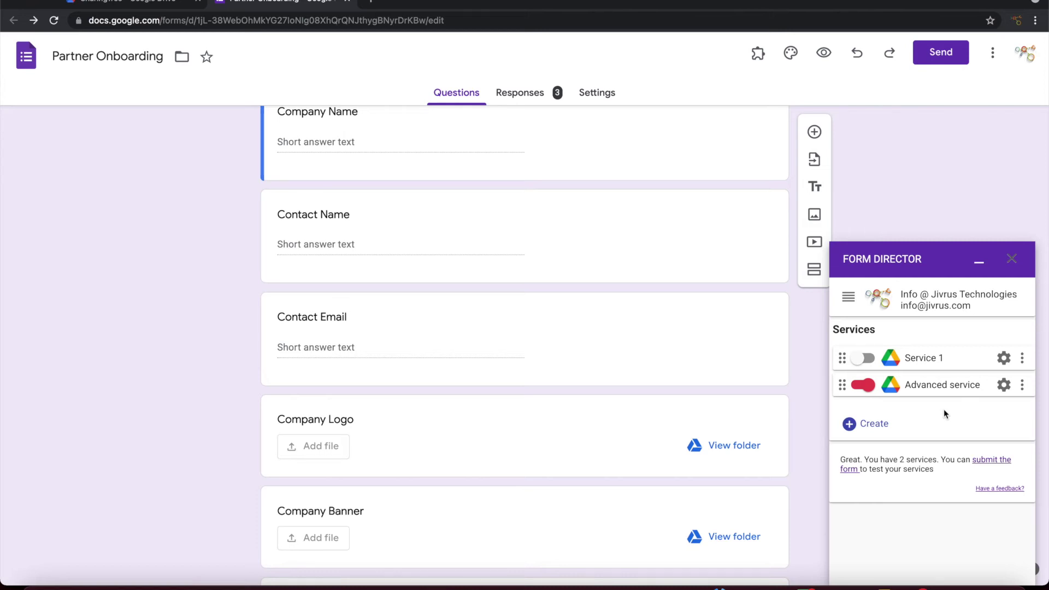
scroll(556, 374, "down", 5)
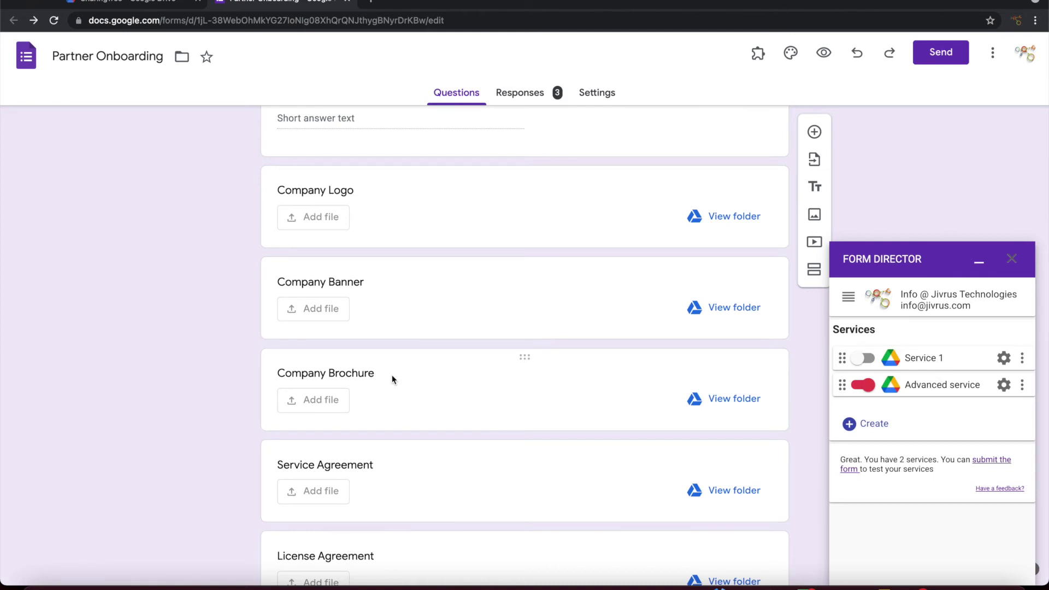
scroll(391, 375, "down", 2)
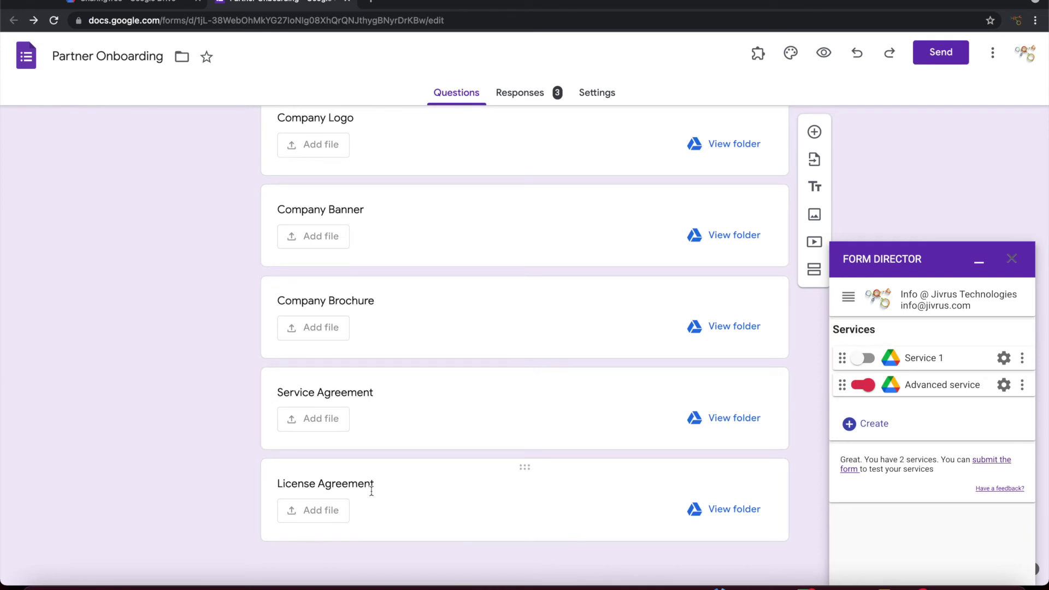
left_click(147, 1)
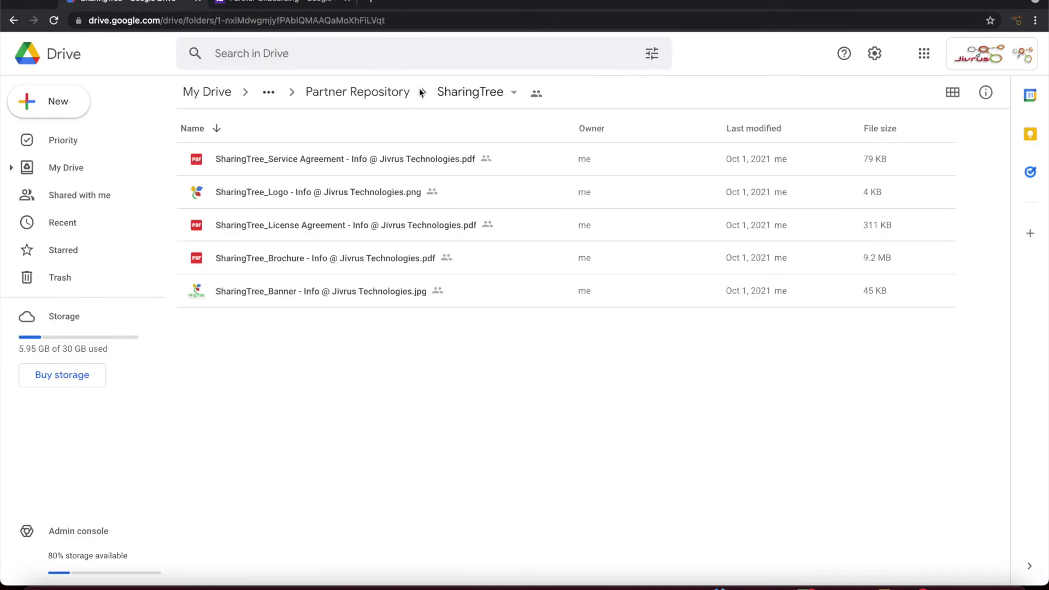
Step: Rename the SharingTree folder in Partner Repository to SharingTree-old
left_click(384, 104)
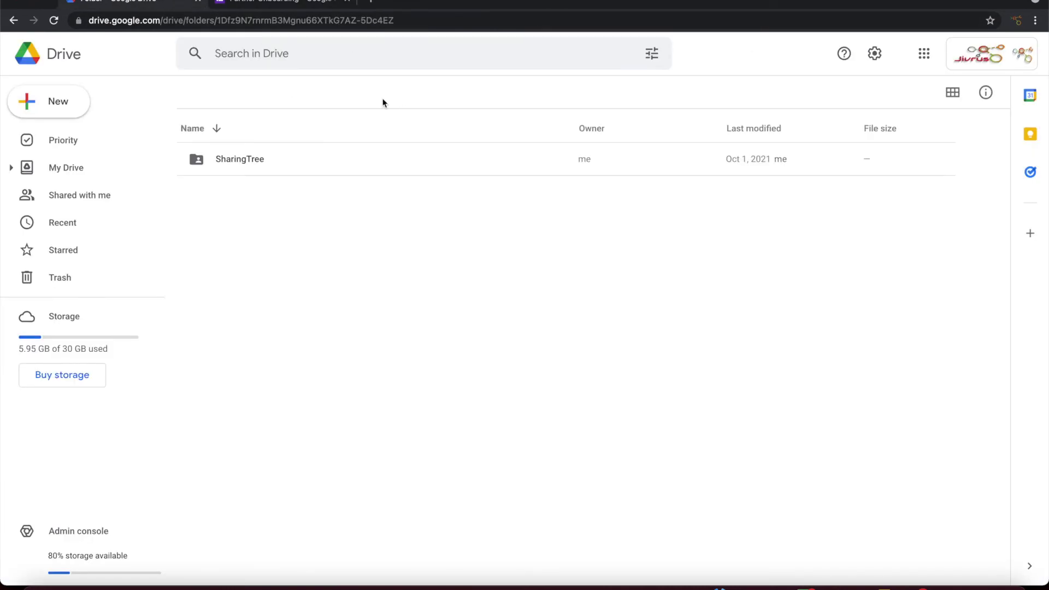
left_click(252, 159)
right_click(253, 158)
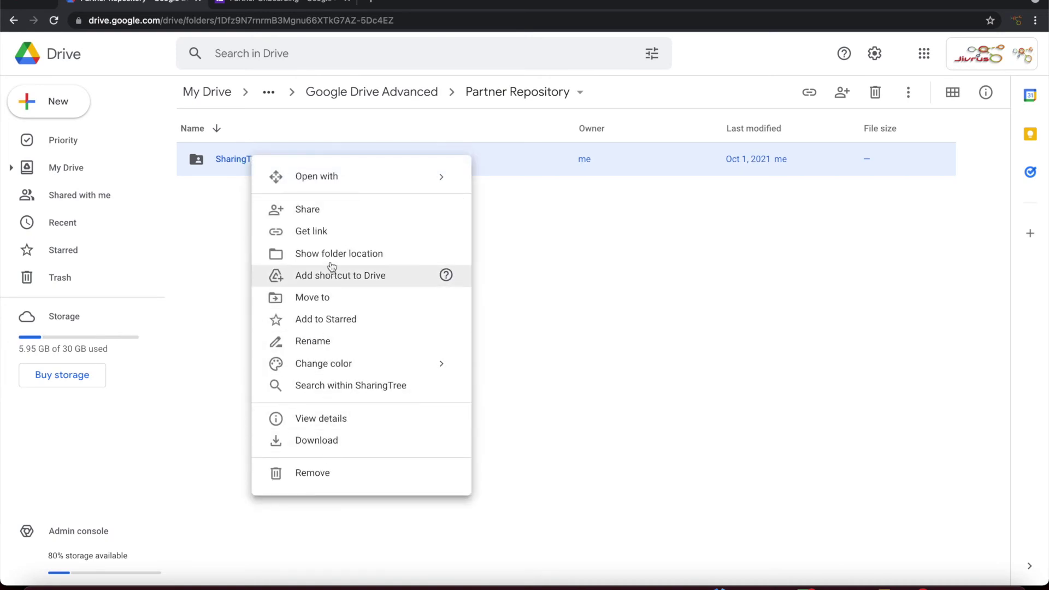
left_click(328, 342)
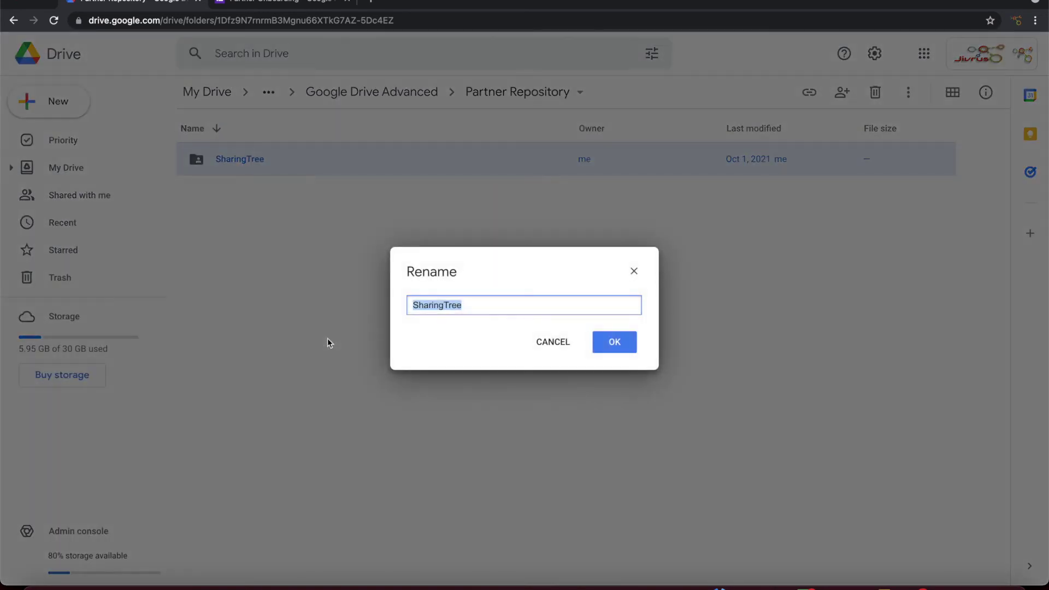
key("Right")
type("-ols")
key("BackSpace")
type("d")
key("Return")
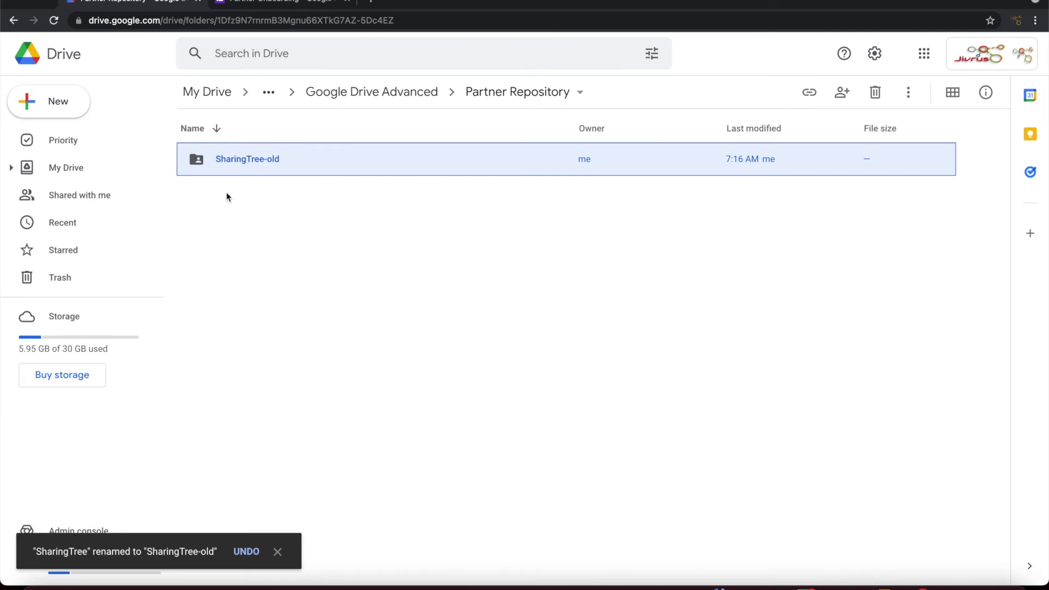
Step: Check inside SharingTree-old, then return to the Partner Onboarding form
double_click(235, 165)
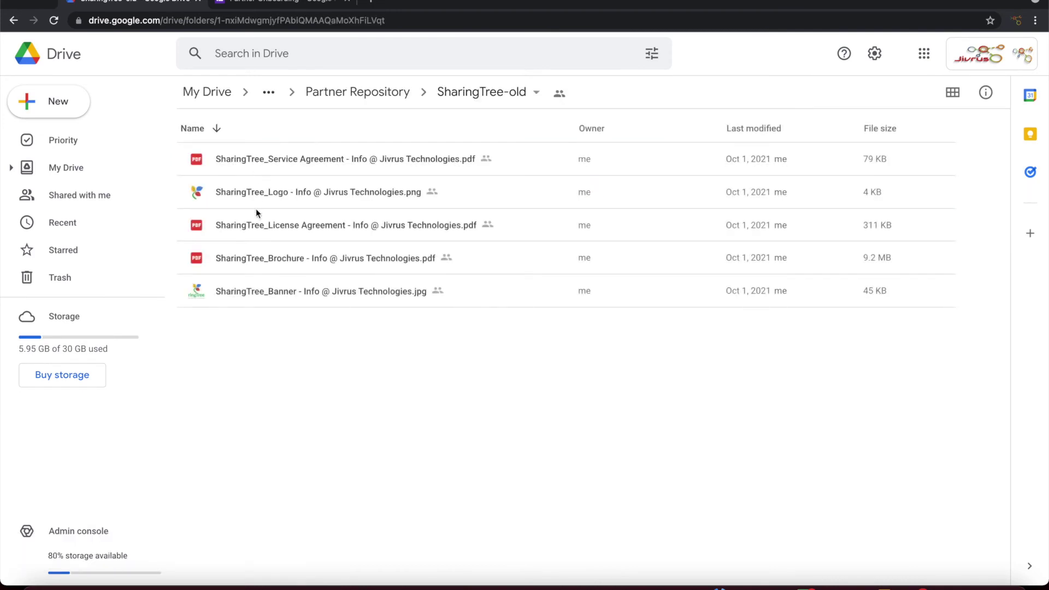
left_click(379, 98)
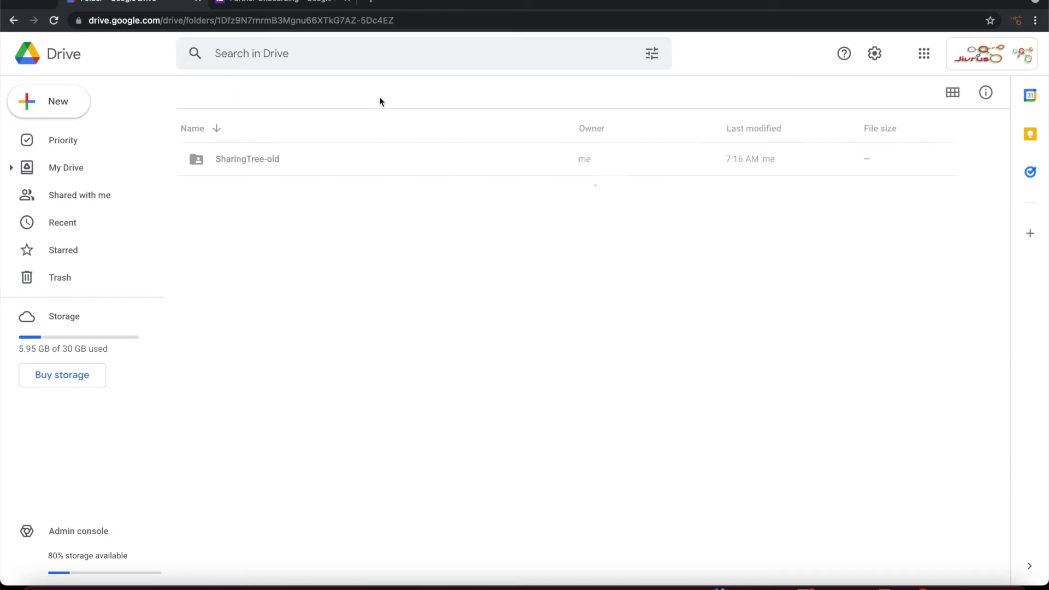
left_click(292, 7)
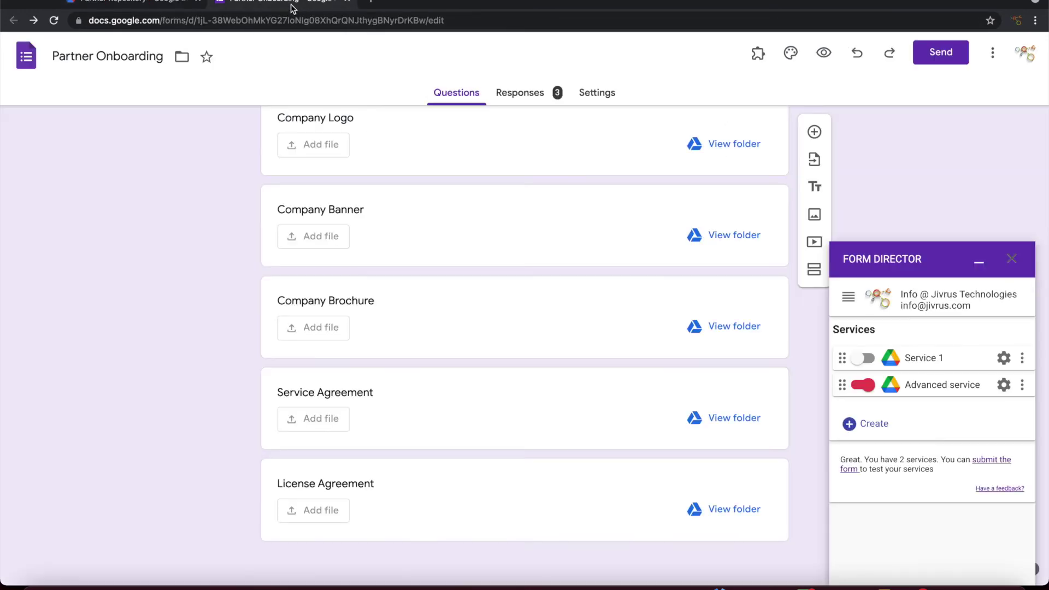
Step: Open the live form and enter SharingTree as the company, plus the contact's name and e-mail
scroll(907, 459, "down", 1)
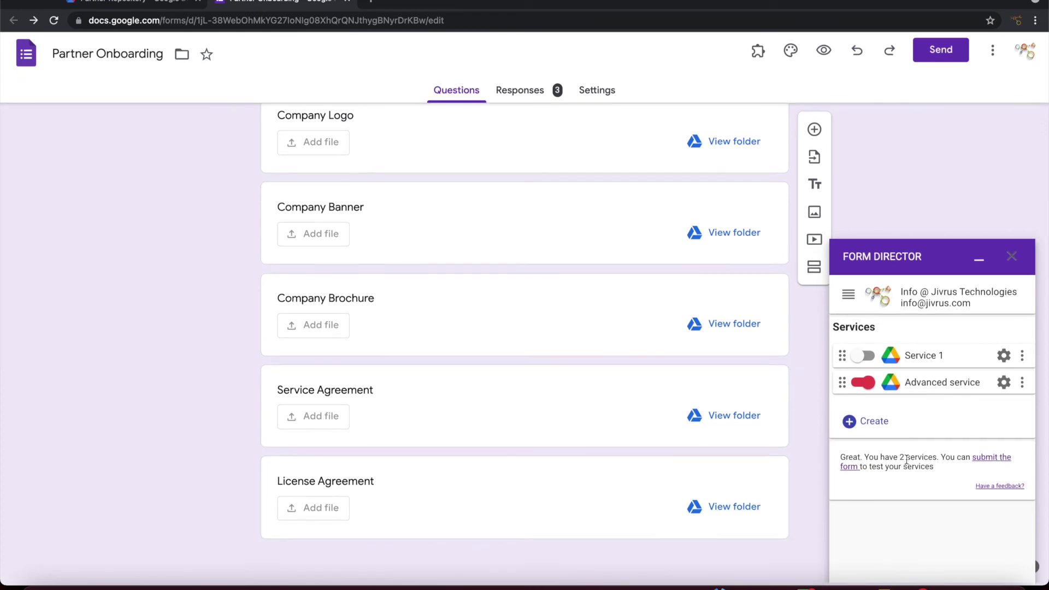
left_click(981, 460)
left_click(406, 230)
type("SharingTree")
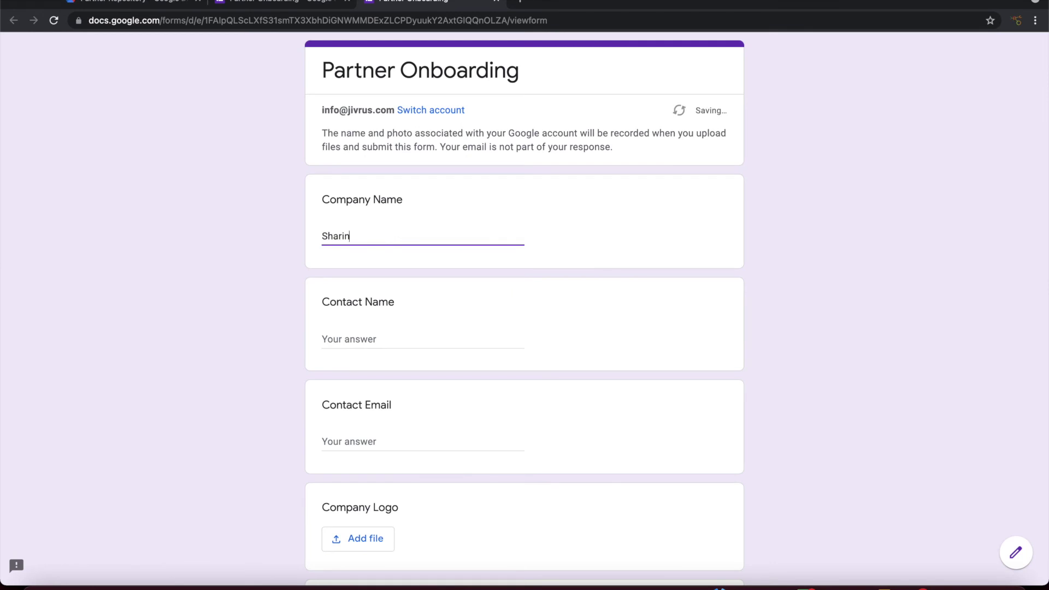
key("Tab")
key("Tab")
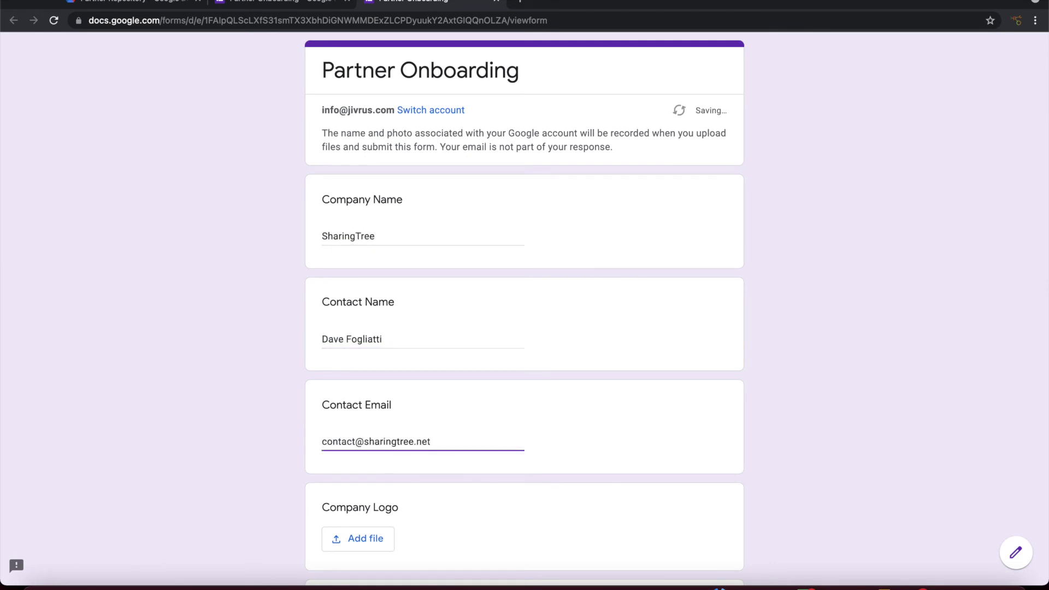
Step: Upload SharingTree_Logo.png from the Videos folder to the Company Logo question
scroll(363, 281, "down", 5)
left_click(362, 276)
left_click(508, 319)
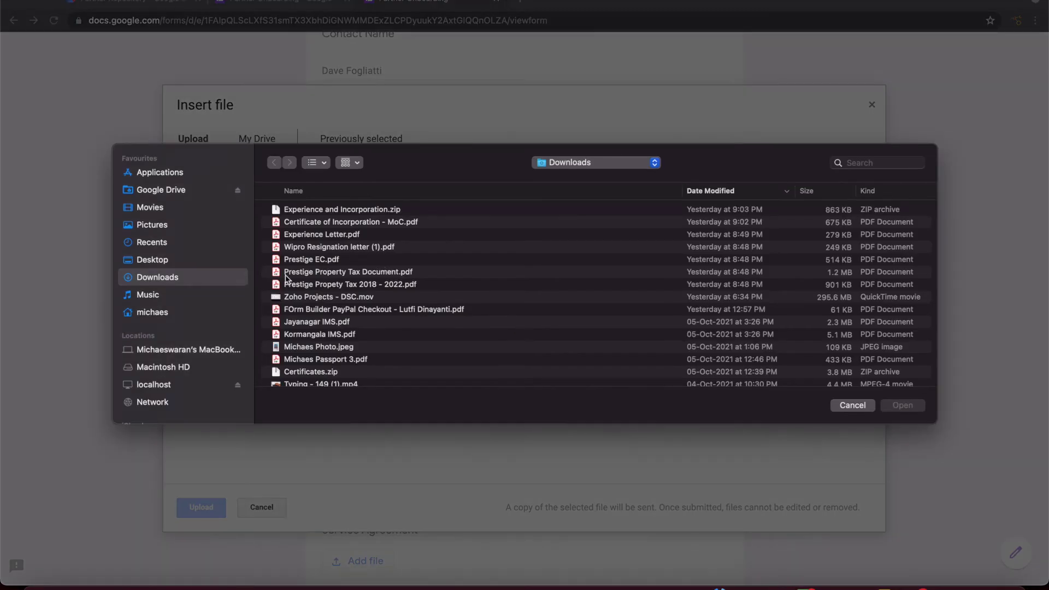
scroll(370, 297, "down", 5)
key("v")
left_click(267, 207)
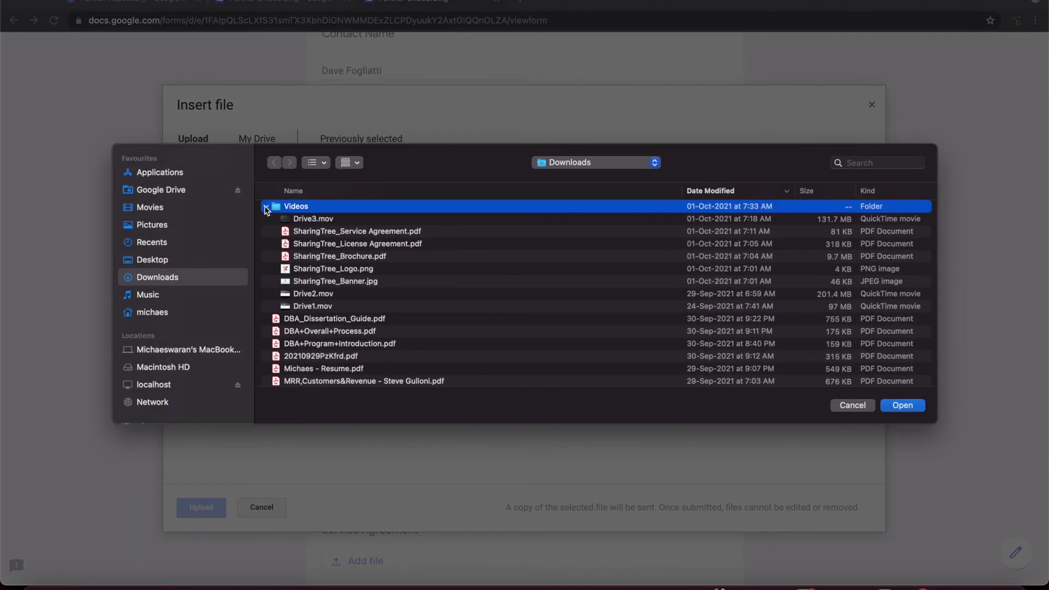
left_click(361, 270)
left_click(902, 405)
left_click(202, 508)
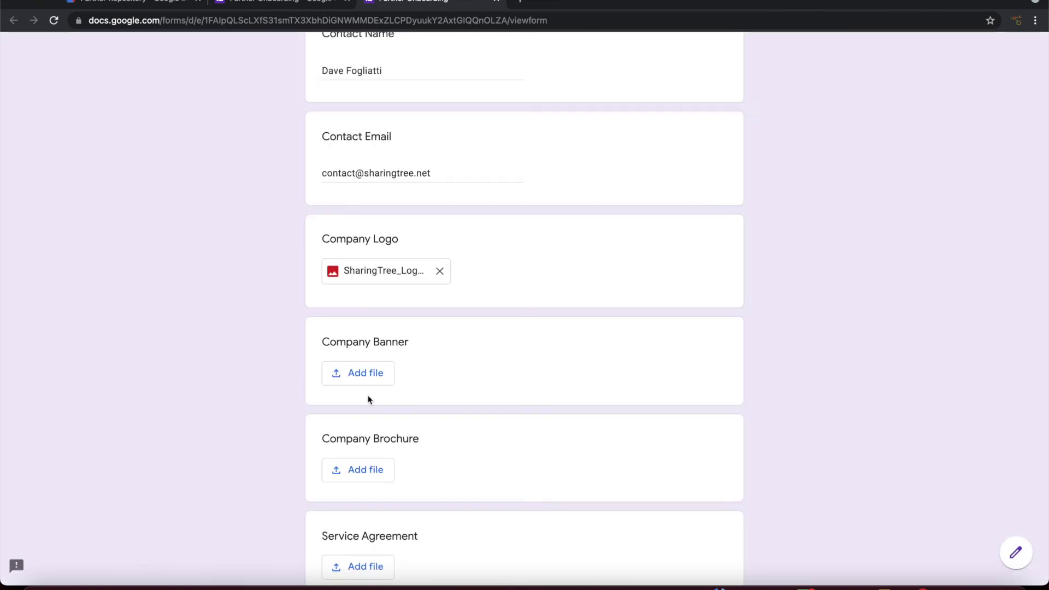
Step: Upload SharingTree_Banner.jpg to Company Banner and SharingTree_Brochure.pdf to Company Brochure
left_click(361, 373)
left_click(496, 318)
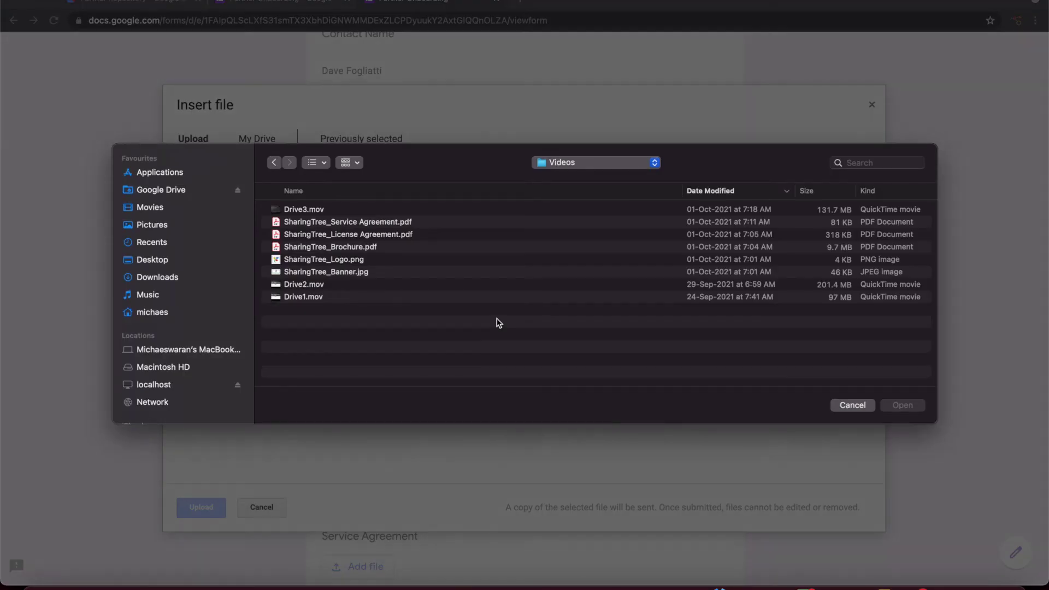
double_click(334, 273)
left_click(207, 508)
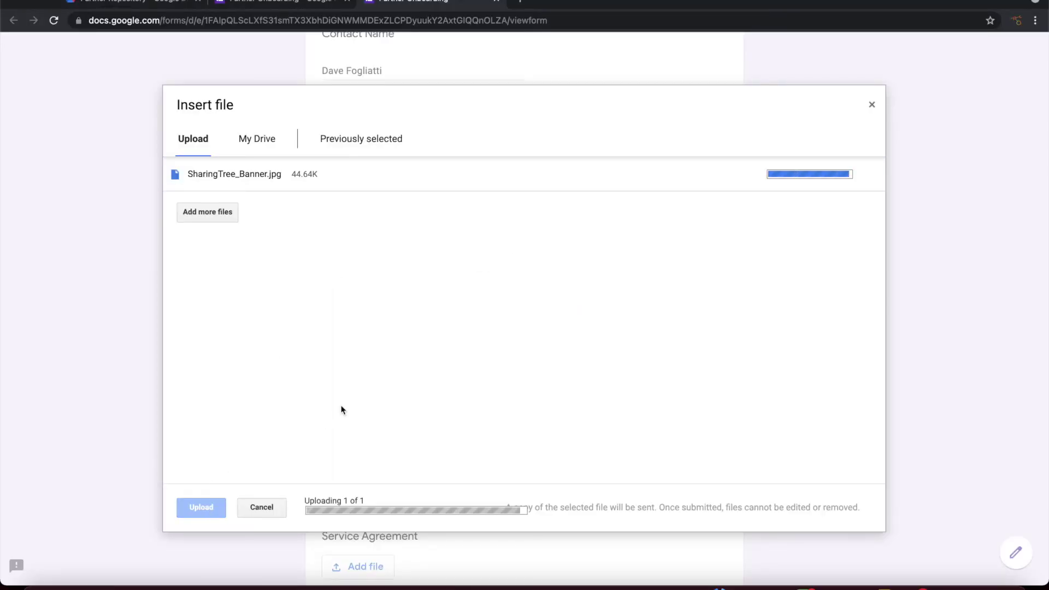
scroll(373, 417, "down", 3)
left_click(376, 357)
left_click(501, 319)
double_click(352, 249)
key("Return")
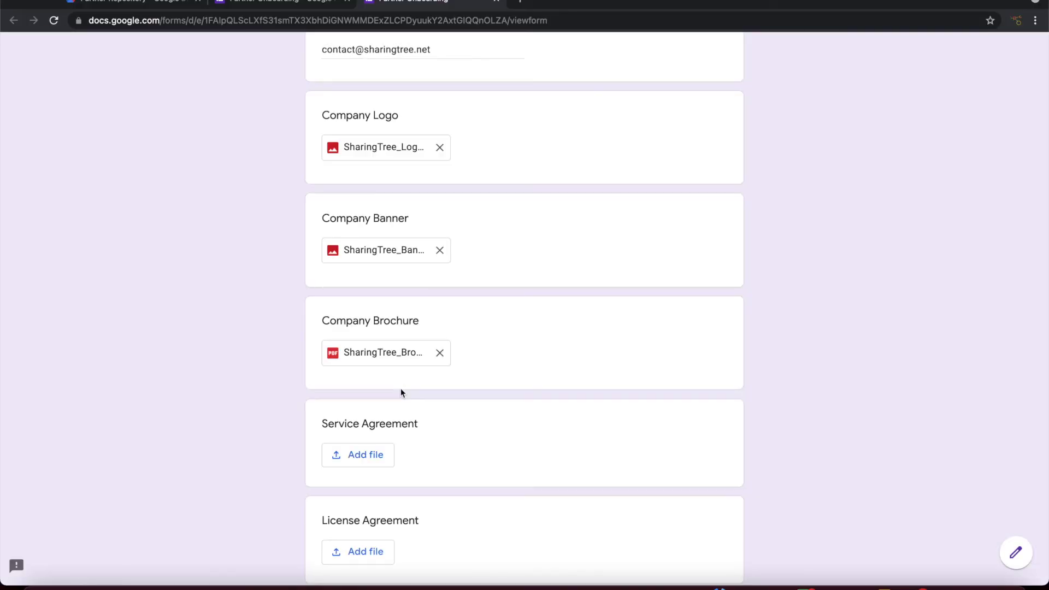
Step: Upload the SharingTree service agreement and license agreement PDFs to their questions
scroll(401, 391, "down", 3)
left_click(375, 330)
left_click(508, 321)
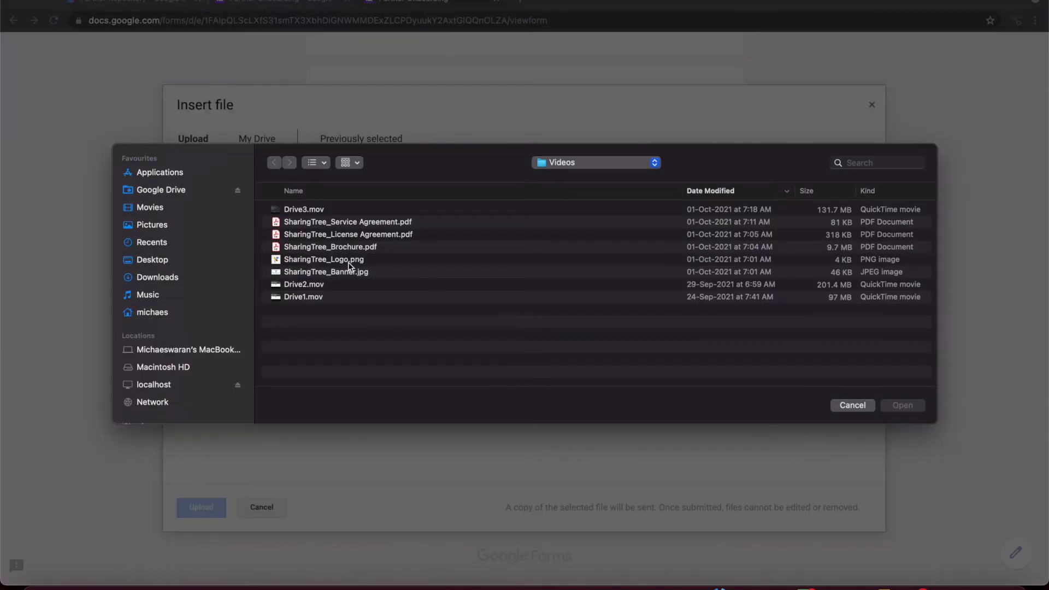
double_click(342, 222)
left_click(208, 502)
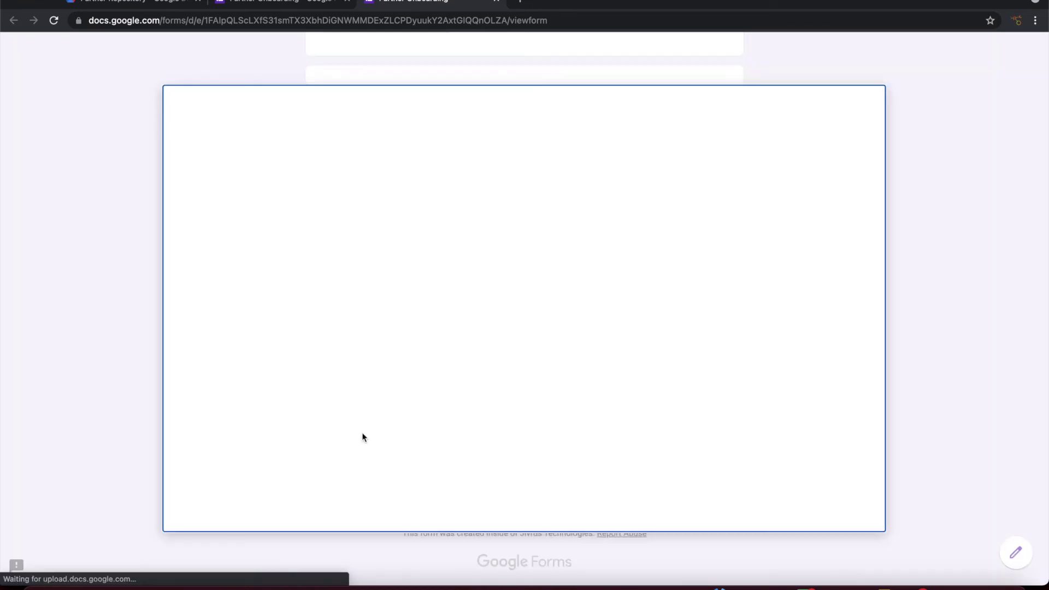
left_click(499, 321)
double_click(359, 237)
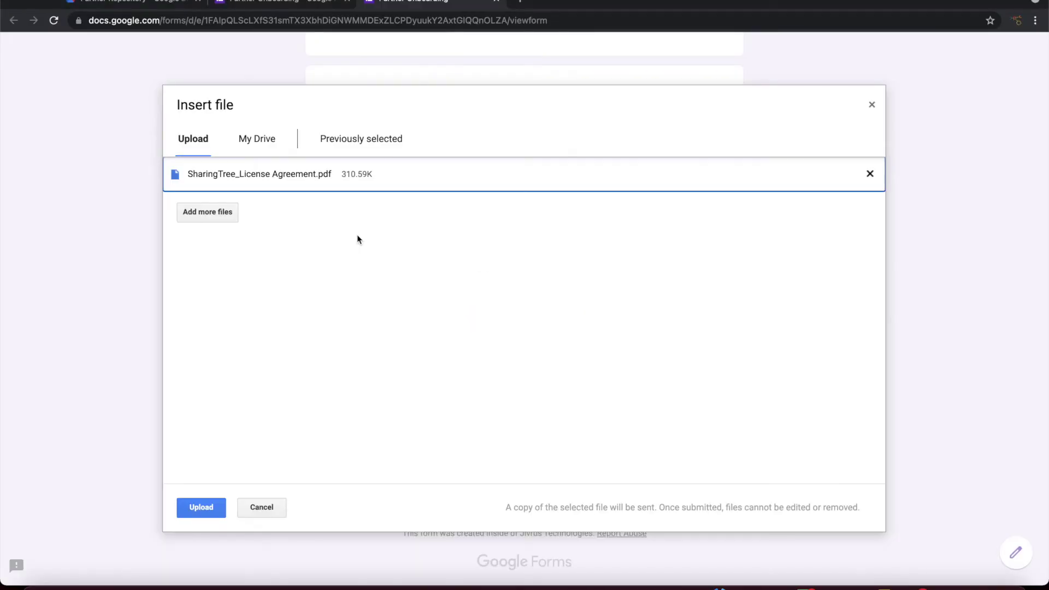
left_click(211, 502)
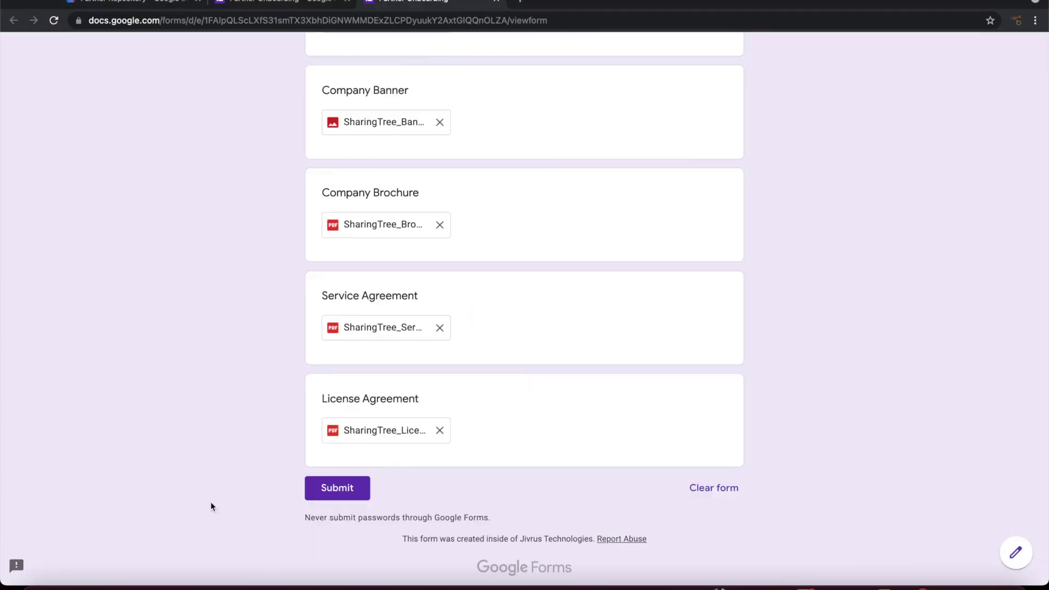
Step: Review the filled Partner Onboarding answers and submit the response with its five attached files
scroll(178, 352, "up", 10)
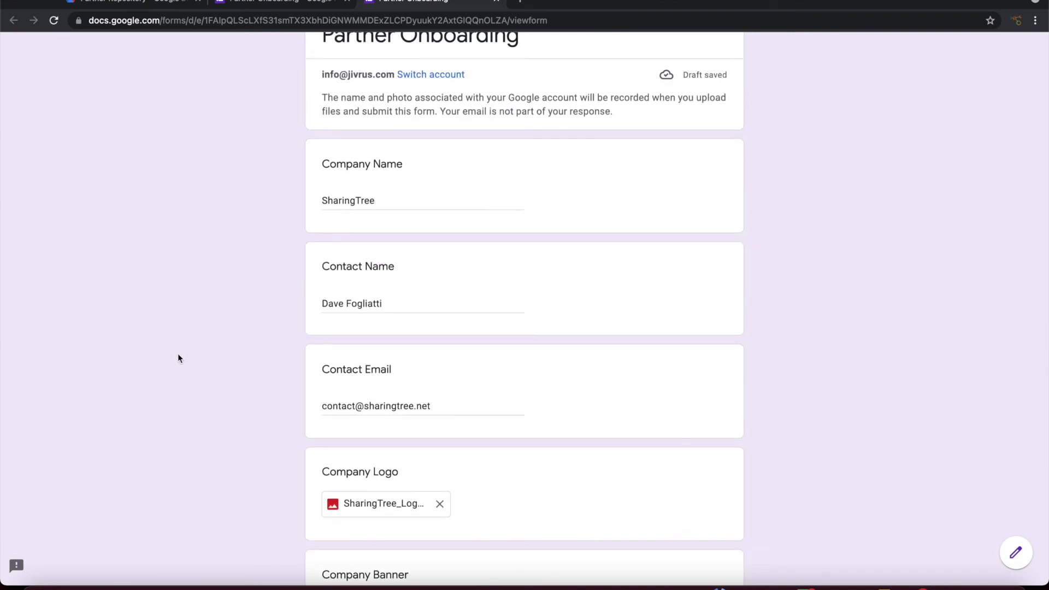
scroll(178, 356, "down", 2)
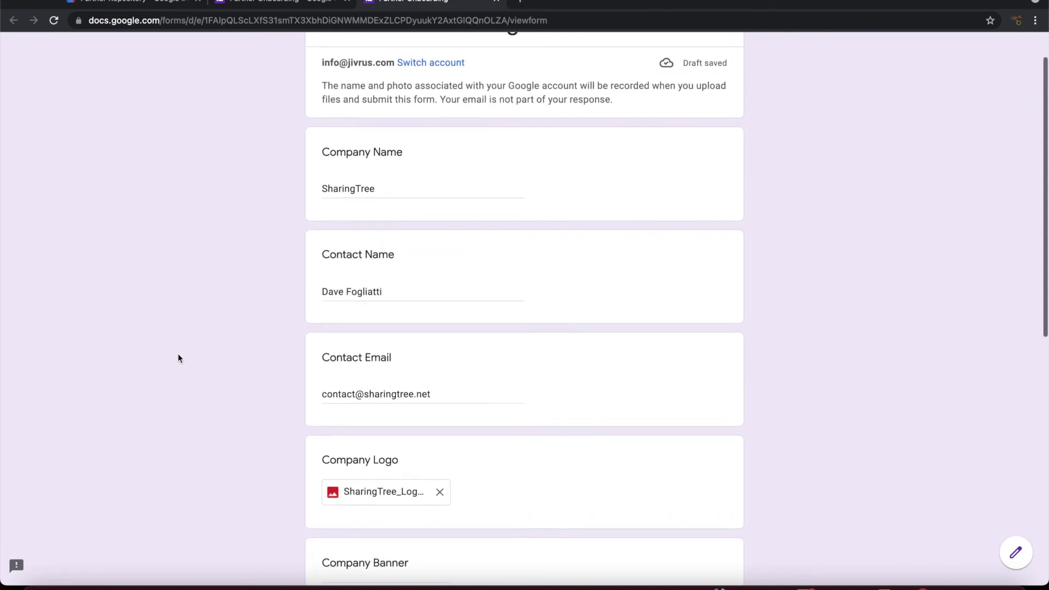
scroll(178, 356, "down", 3)
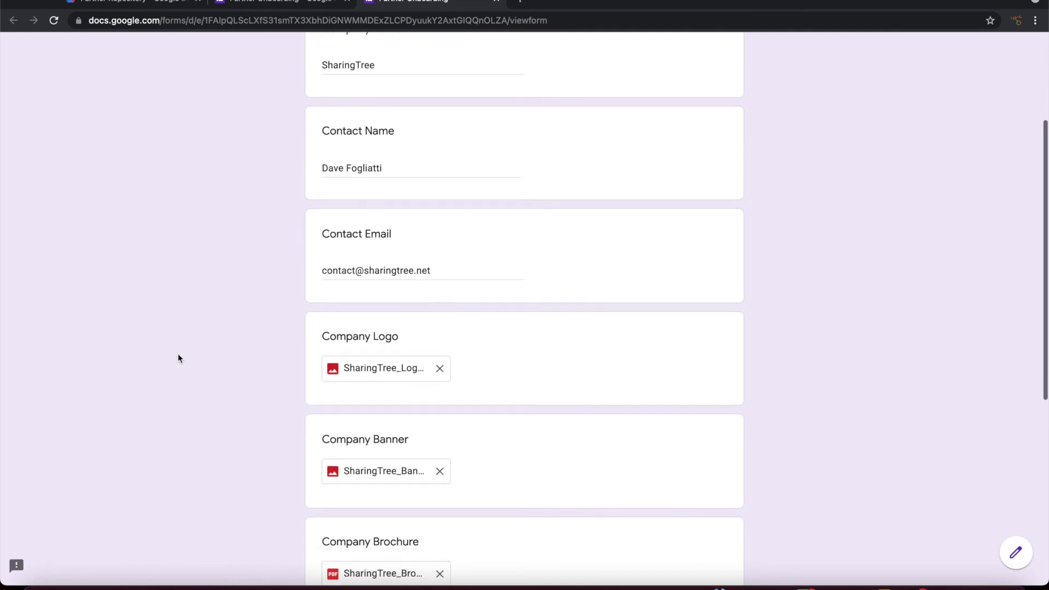
scroll(178, 358, "down", 4)
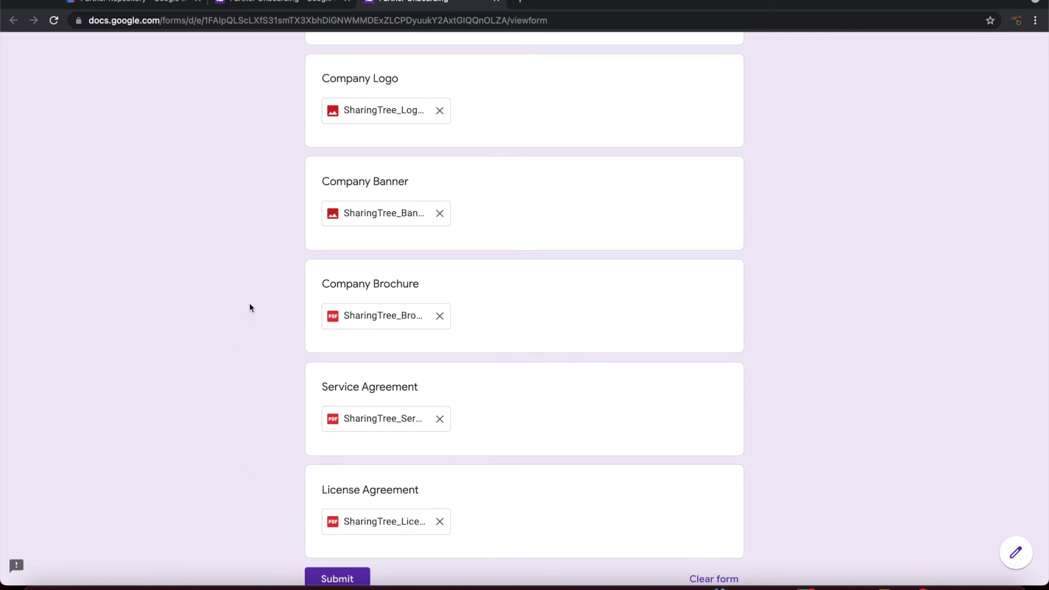
scroll(249, 304, "down", 3)
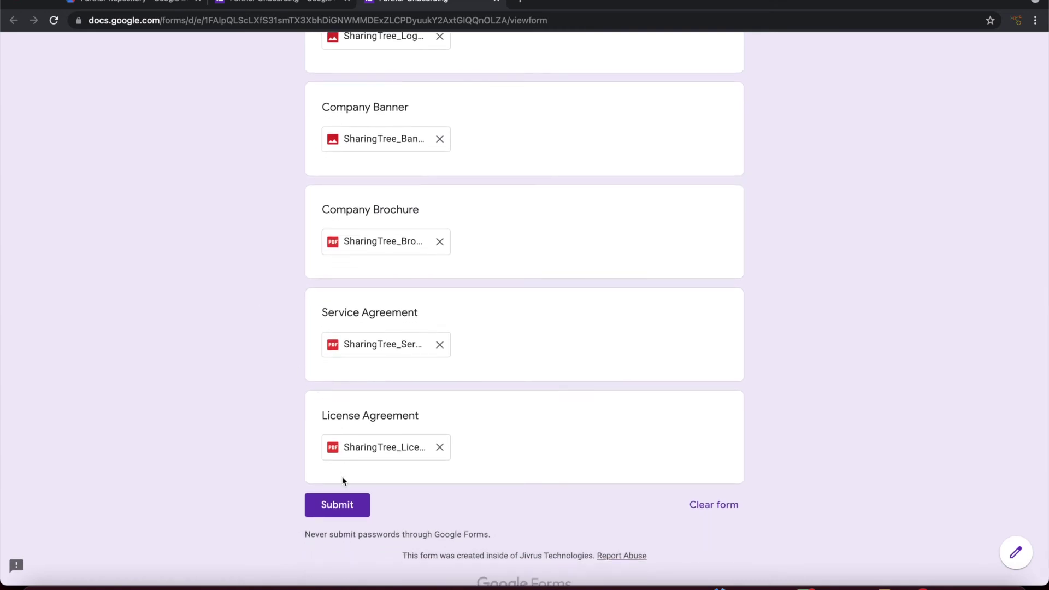
left_click(339, 505)
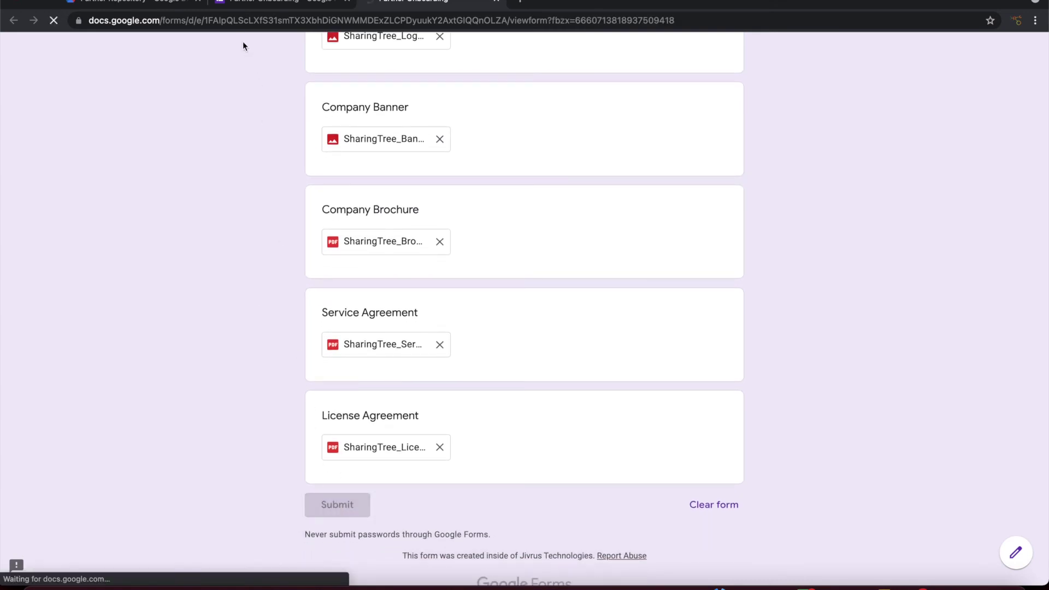
left_click(168, 3)
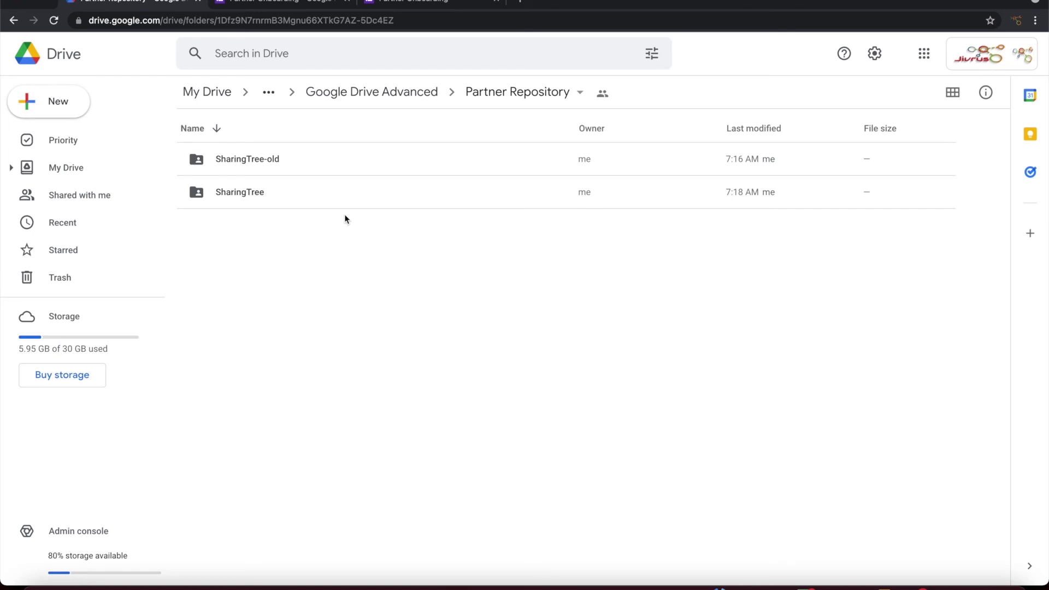
Step: Open the new SharingTree folder's branding subfolder and inspect the uploaded logo, brochure and banner files
double_click(244, 198)
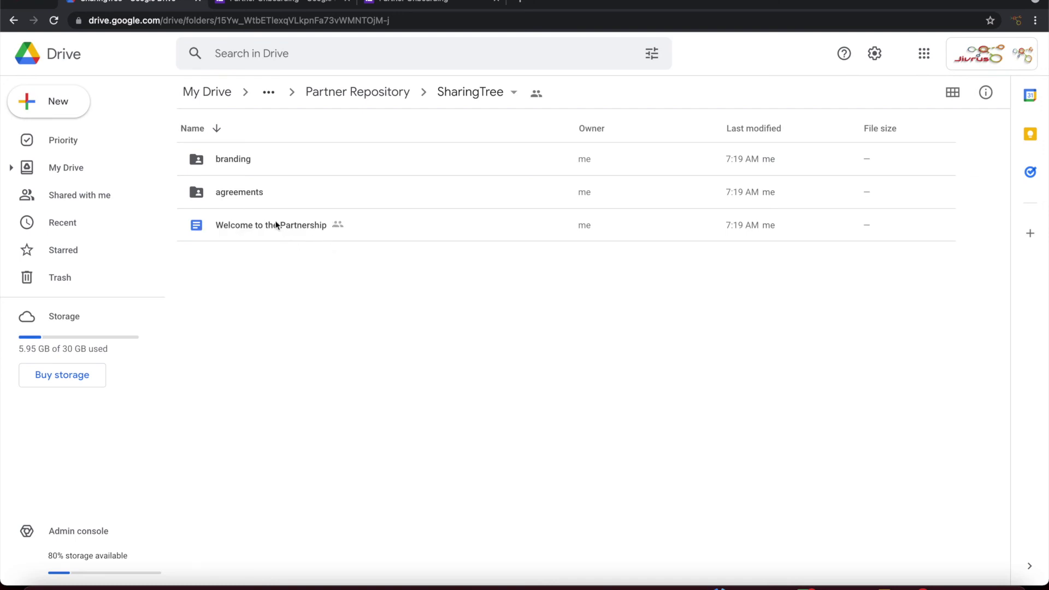
double_click(235, 163)
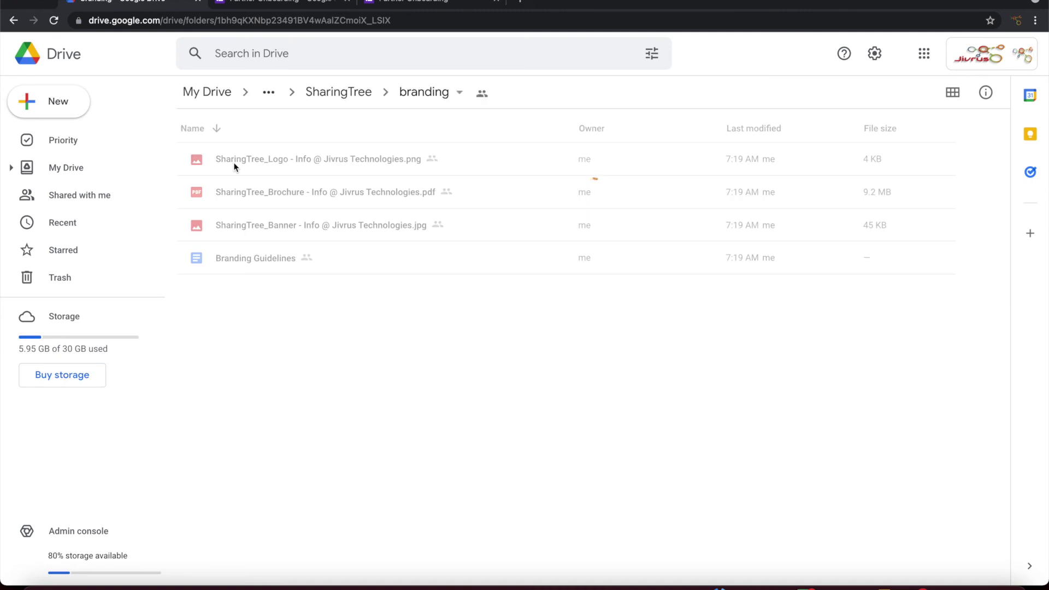
left_click(216, 261)
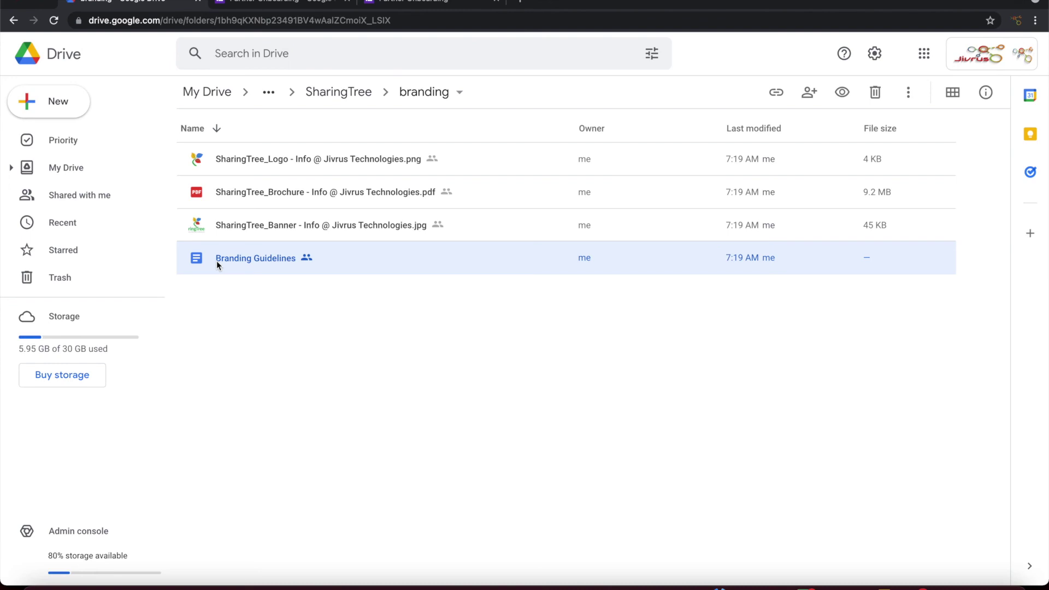
left_click(246, 216)
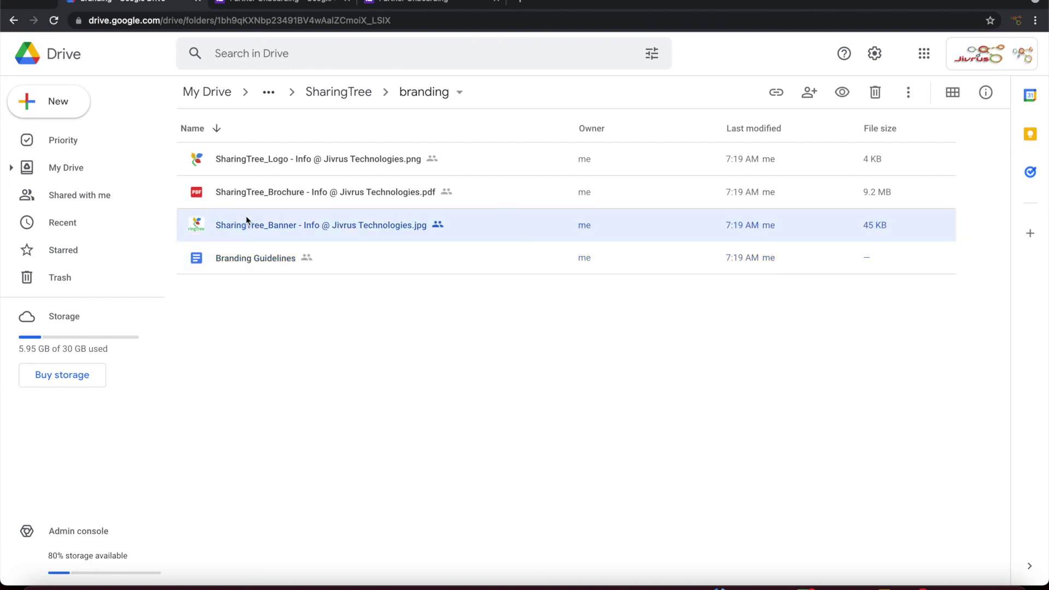
left_click(254, 161, "shift")
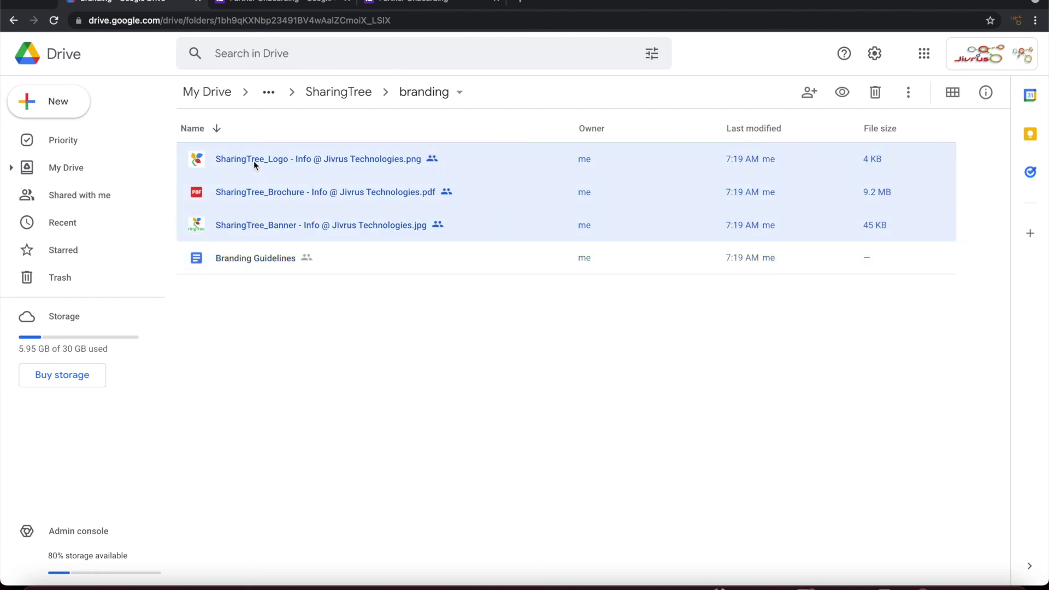
left_click(370, 279)
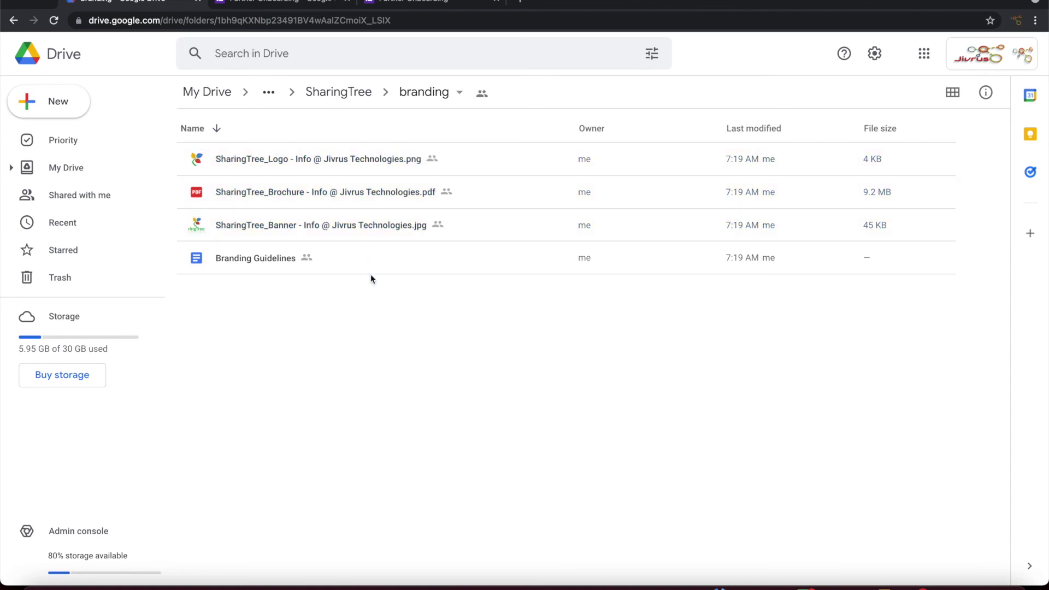
left_click(300, 195)
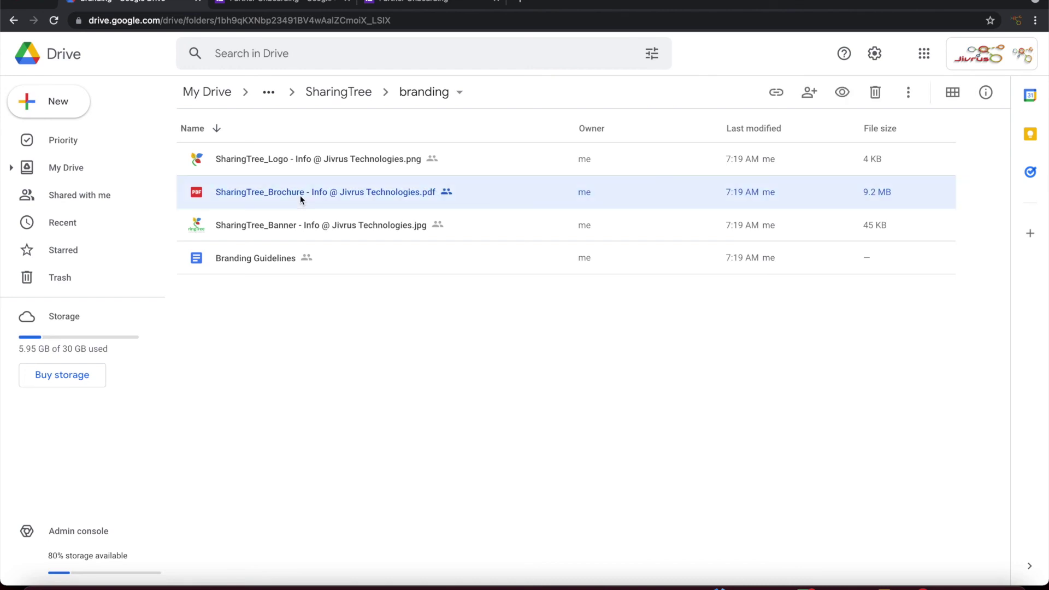
left_click(347, 97)
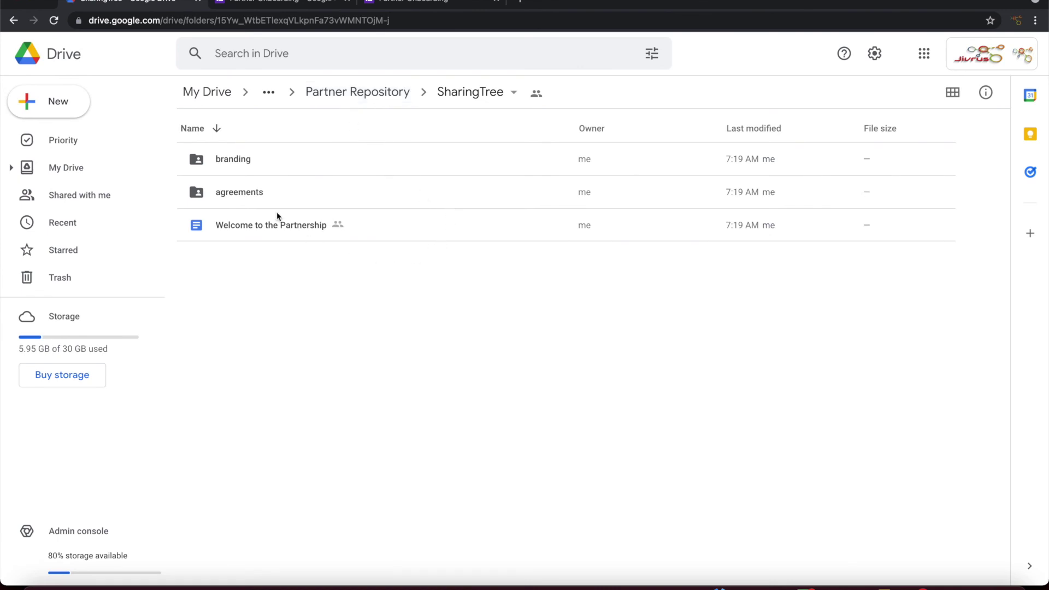
Step: Open the agreements subfolder and check the Service Agreement and License Agreement PDFs
double_click(245, 192)
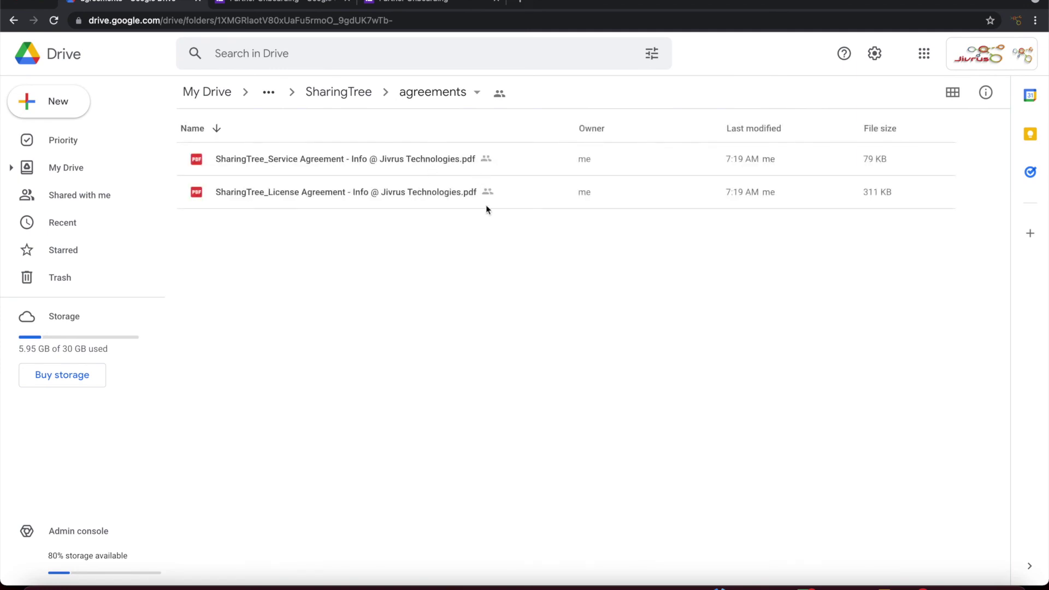
left_click(316, 164)
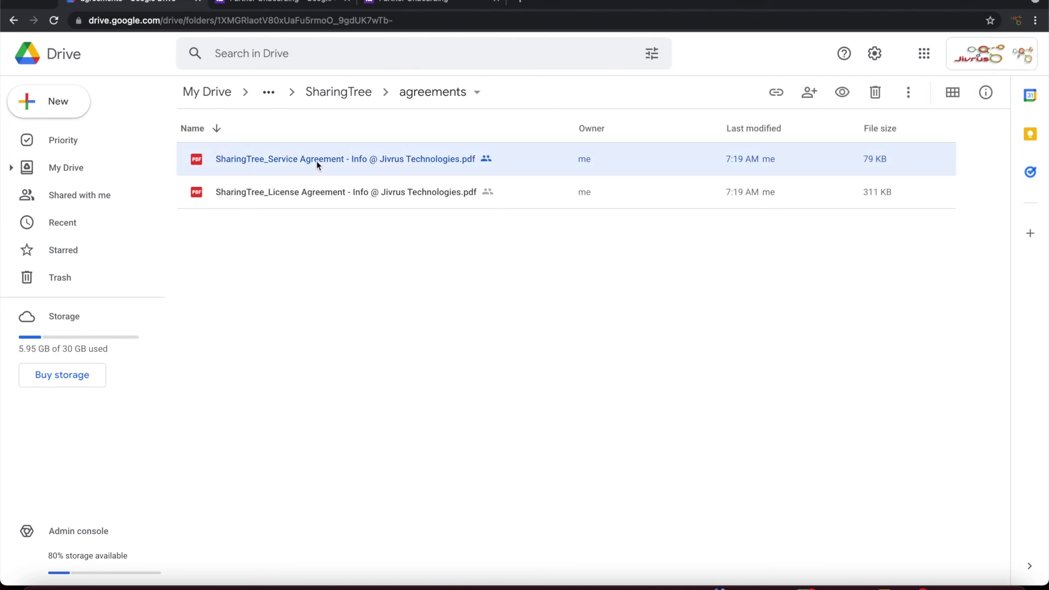
left_click(317, 192)
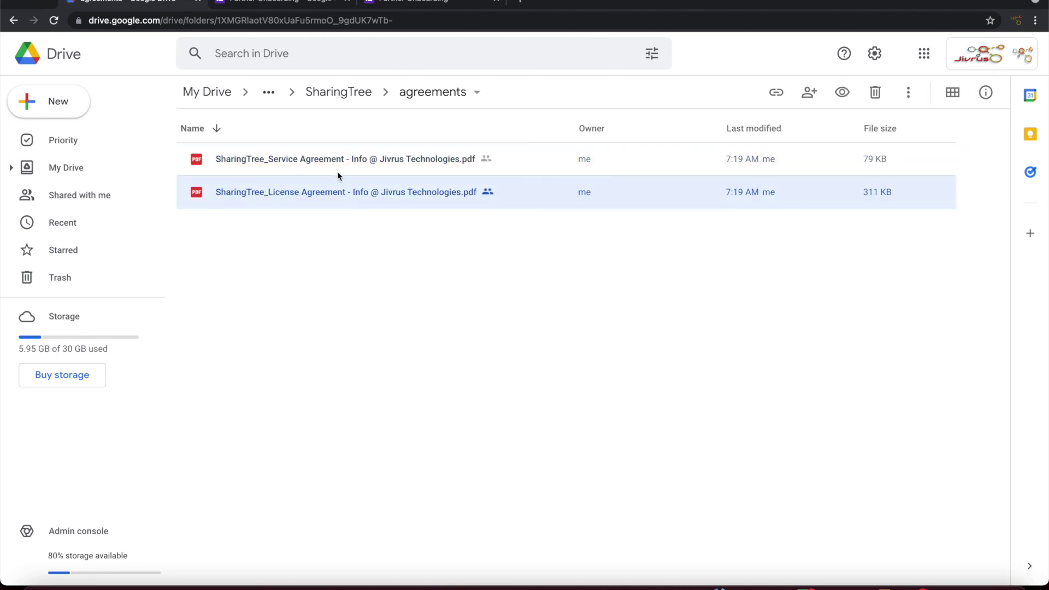
left_click(350, 97)
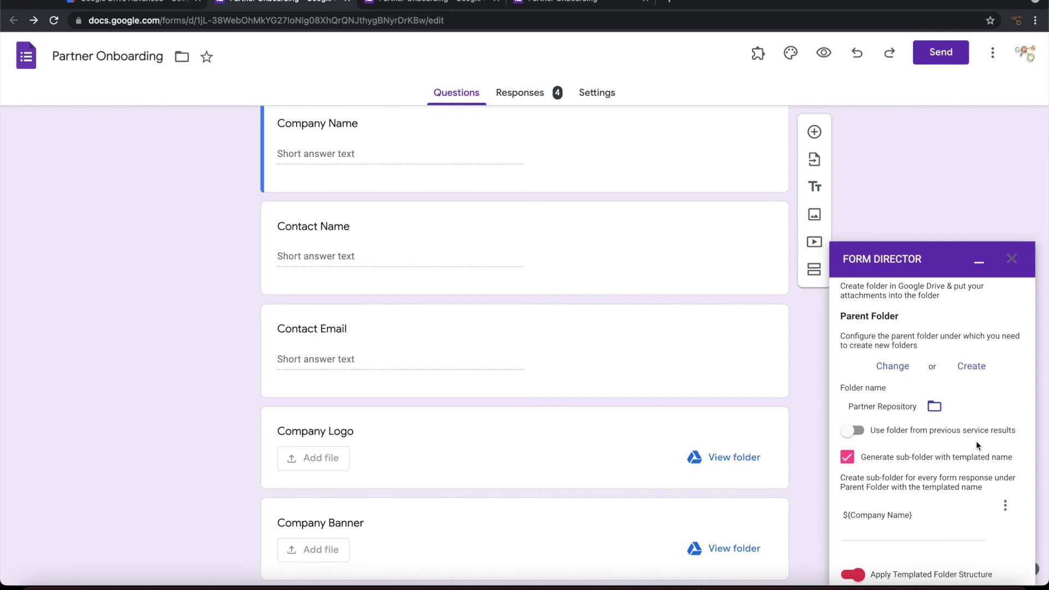
Step: Switch on Share Generated Folder below the attachment settings in the Form Director sidebar
scroll(939, 432, "down", 2)
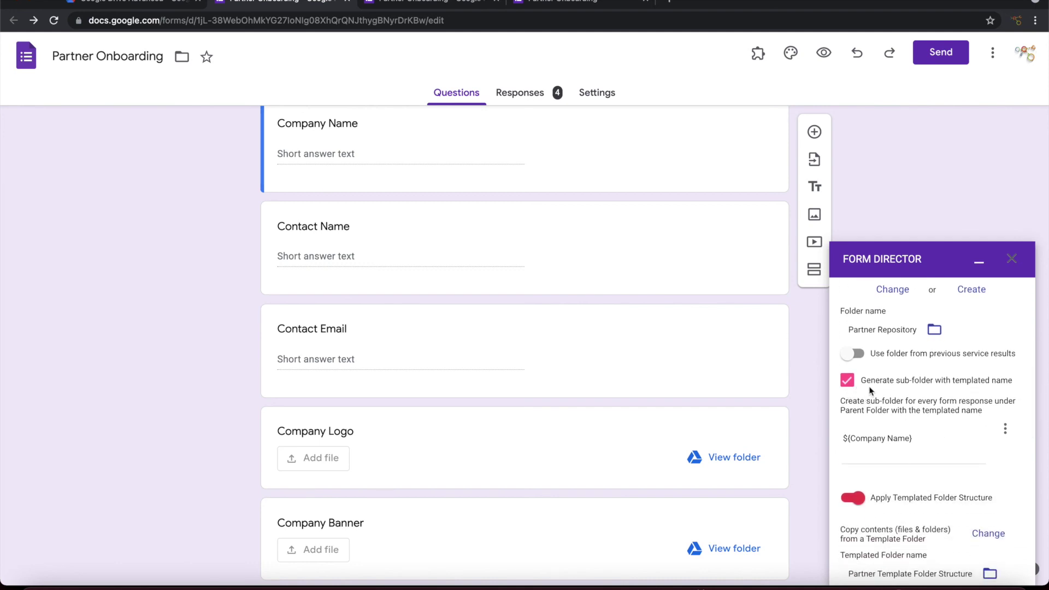
scroll(919, 430, "down", 1)
scroll(920, 427, "down", 5)
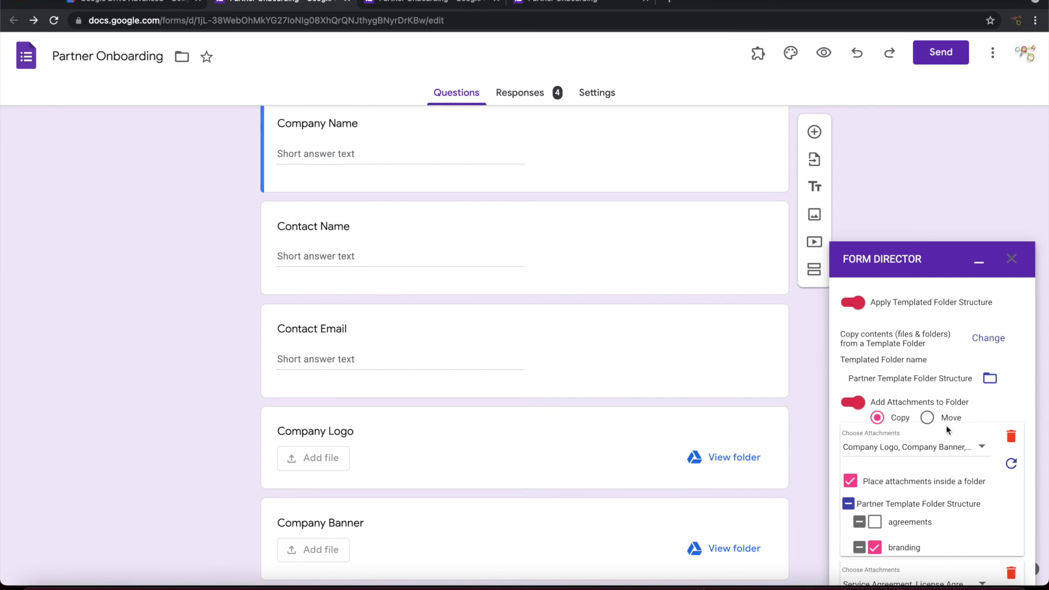
scroll(947, 430, "down", 3)
scroll(947, 430, "down", 4)
scroll(946, 430, "down", 1)
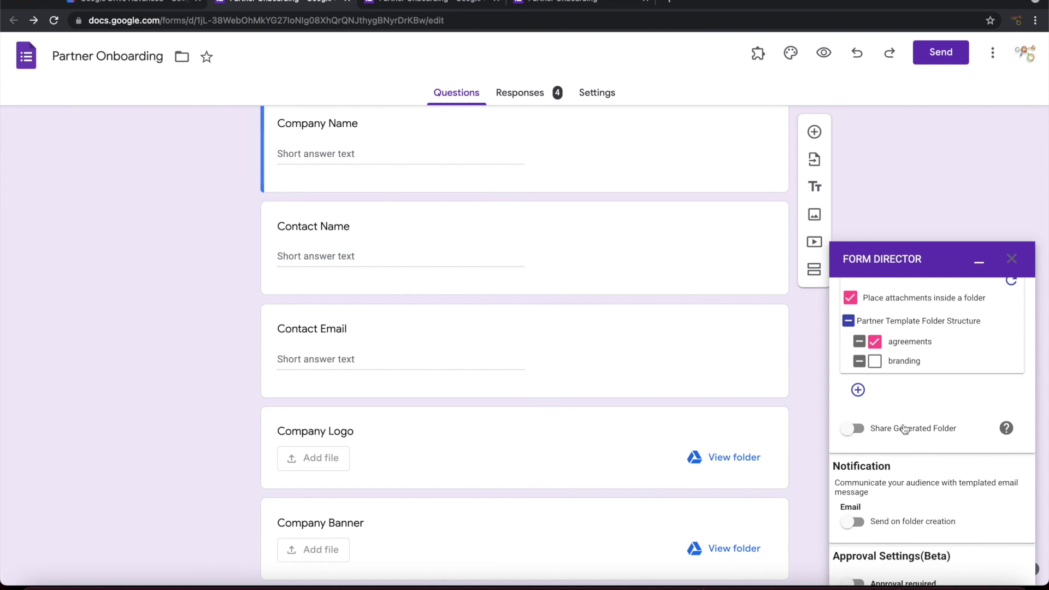
left_click(905, 429)
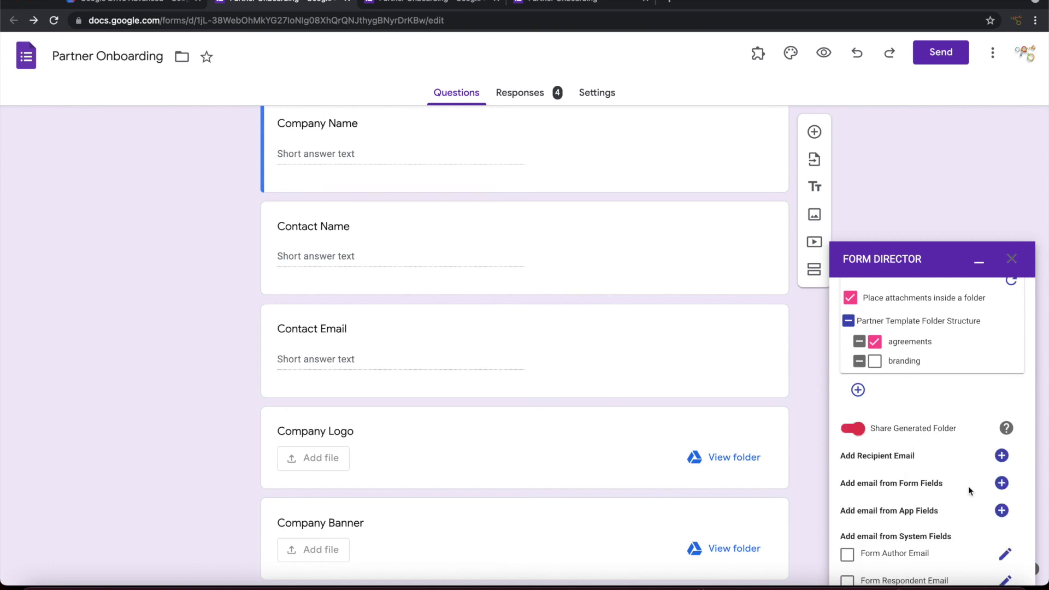